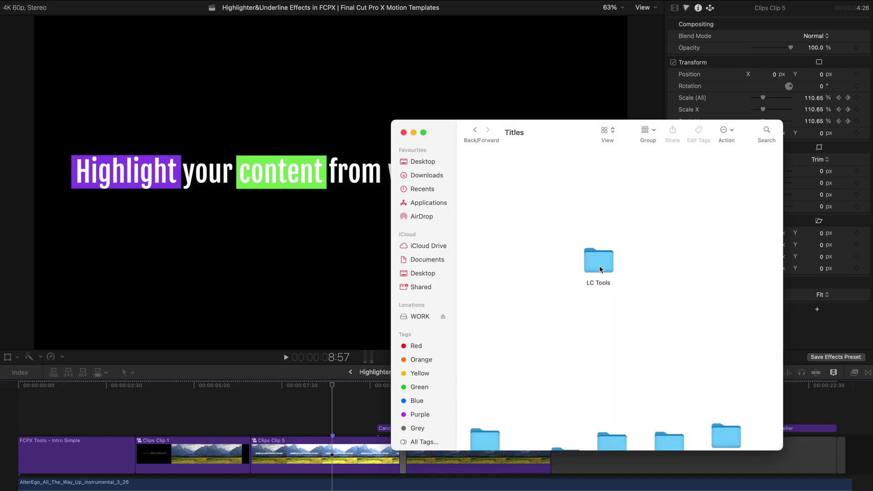
Go from the home folder into Movies > Motion Templates > Titles to find the LC Tools folder
click(591, 283)
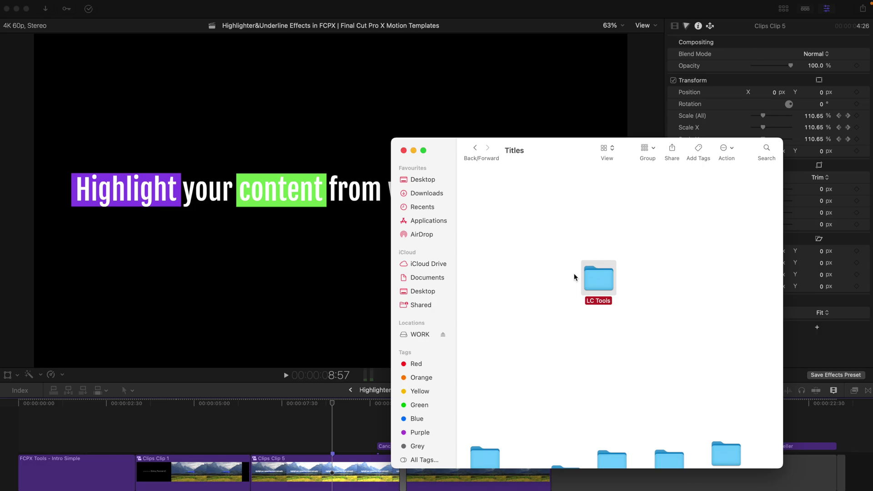
click(124, 5)
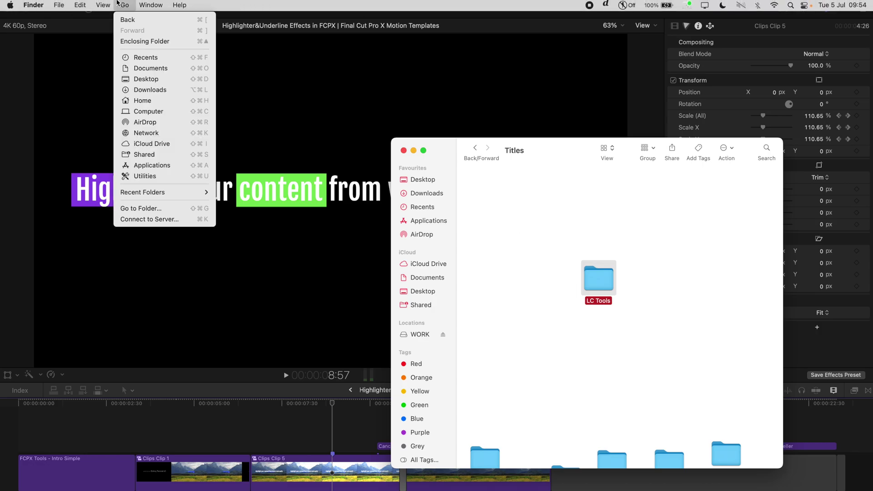
click(158, 105)
double_click(581, 190)
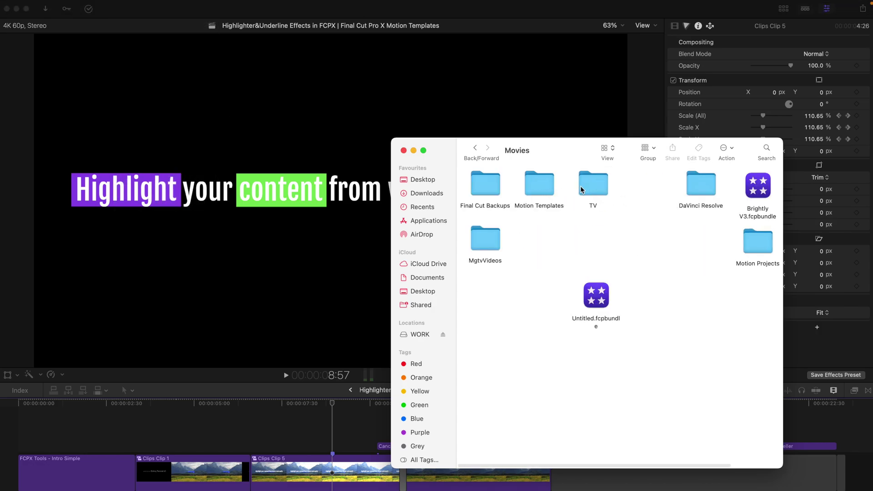
double_click(538, 187)
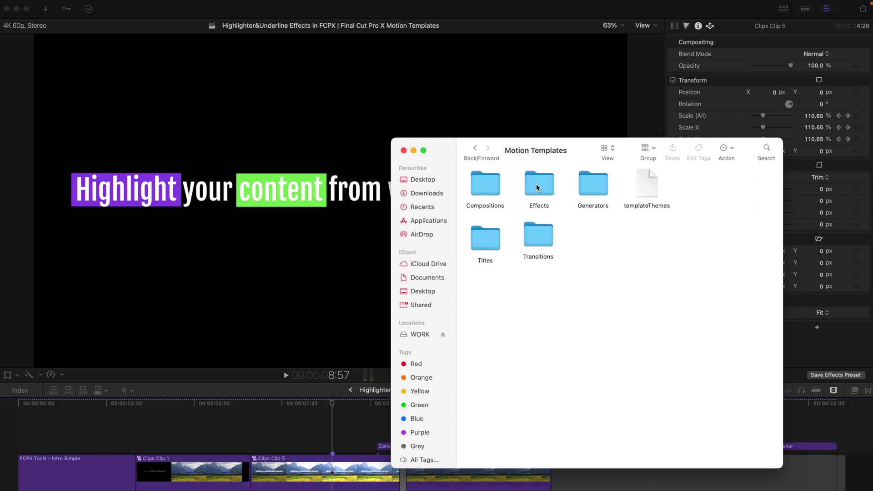
double_click(491, 245)
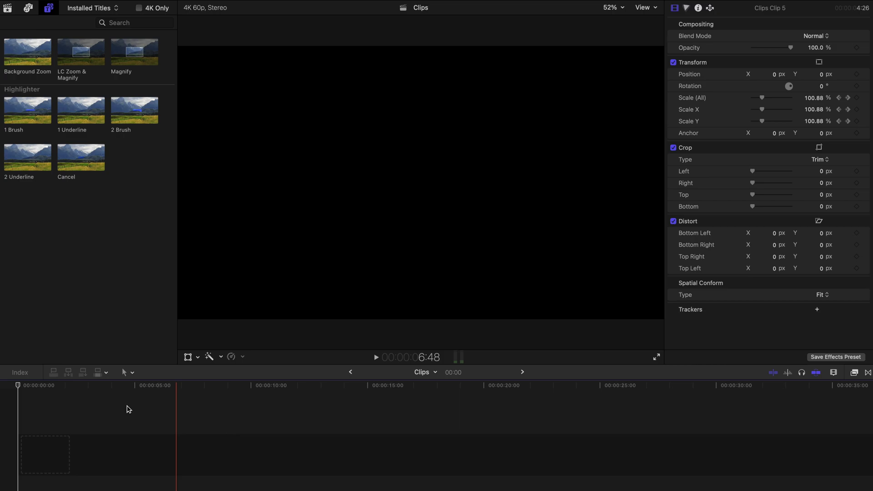
Add a Basic Title at the start of the timeline and show its text settings
key(ctrl+t)
click(127, 386)
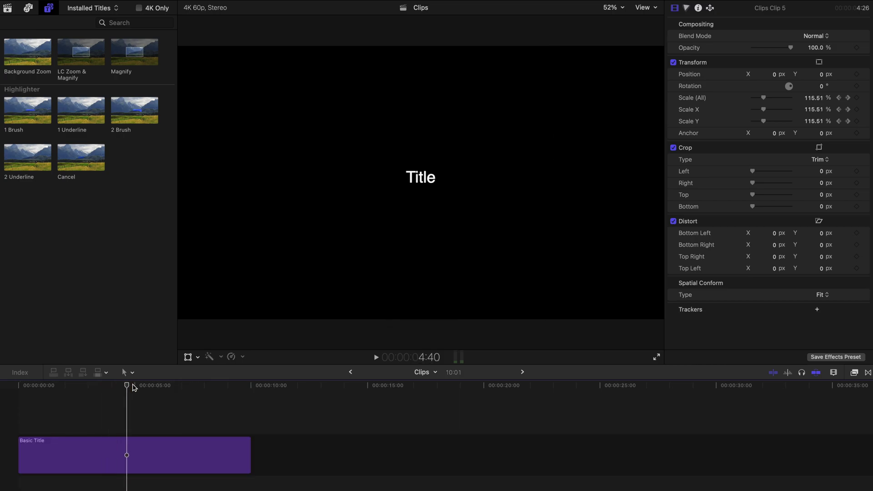
click(156, 387)
Replace the title text with two lines of repeated 'Title' words and raise its size from 63 to 90
click(157, 454)
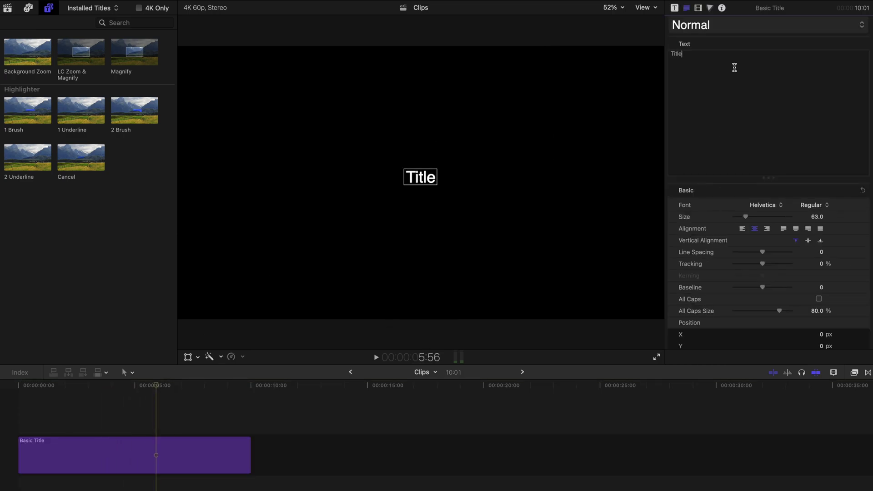
key(super+a)
text(Title Title)
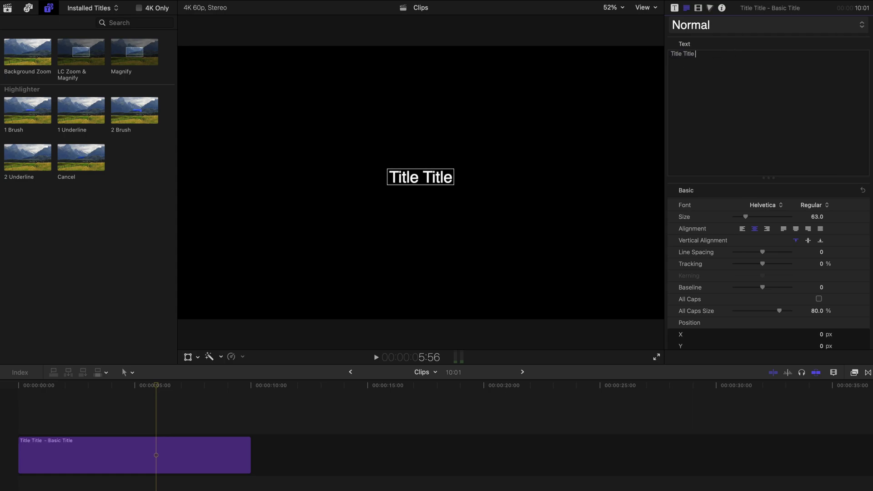
text( Title Title Title)
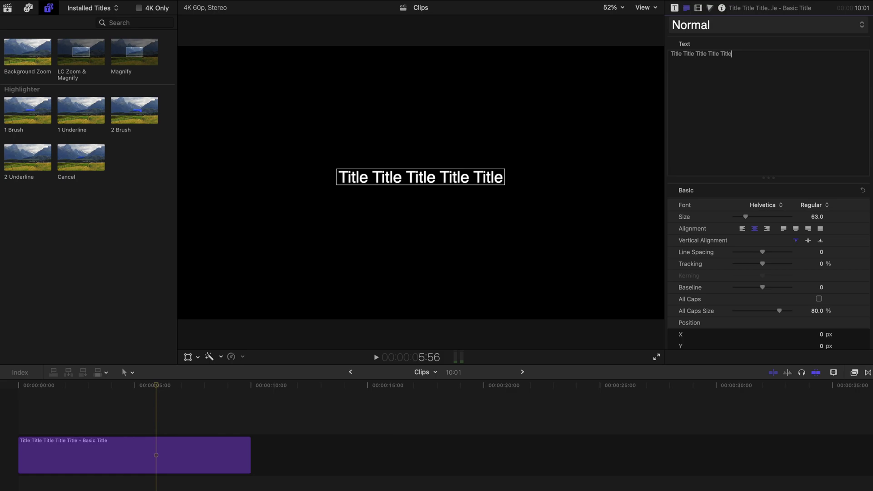
text( Title Title)
key(Return)
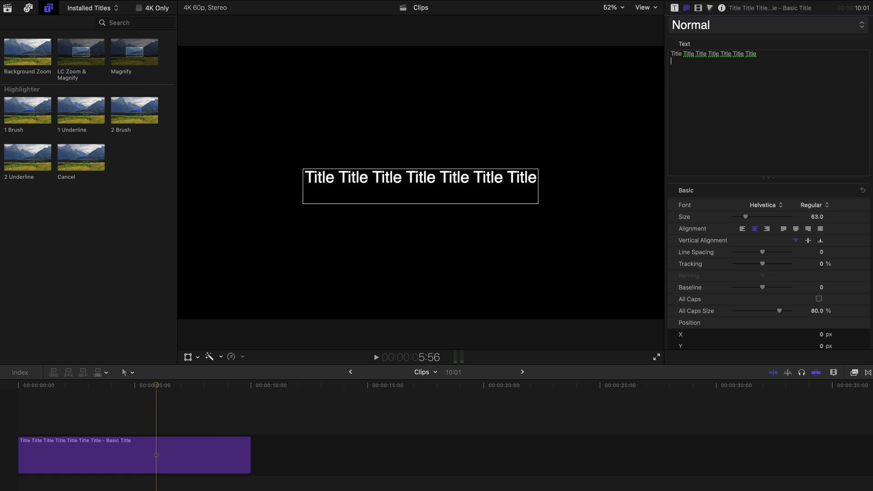
text(Title)
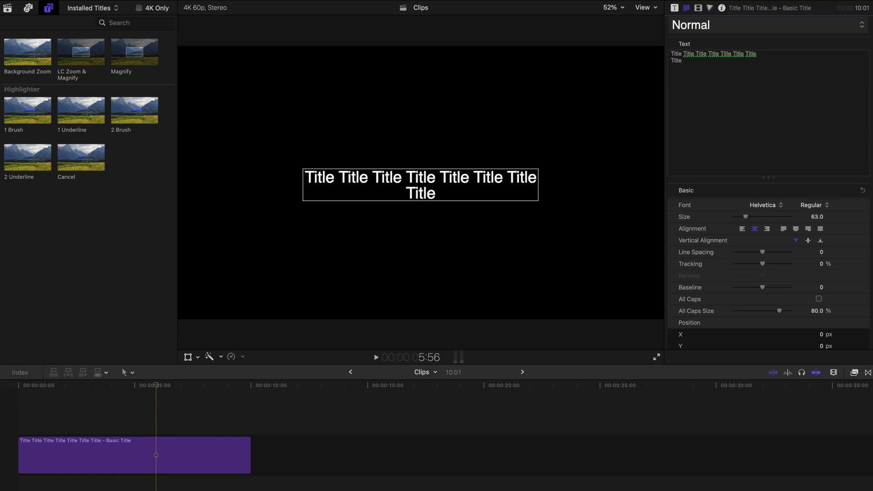
text(TitleTitleTitleTitleTitle)
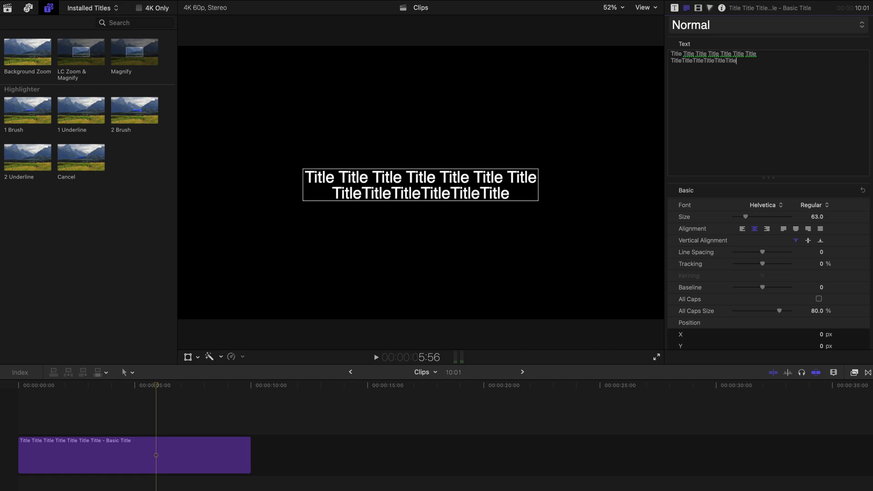
text(Title)
click(746, 218)
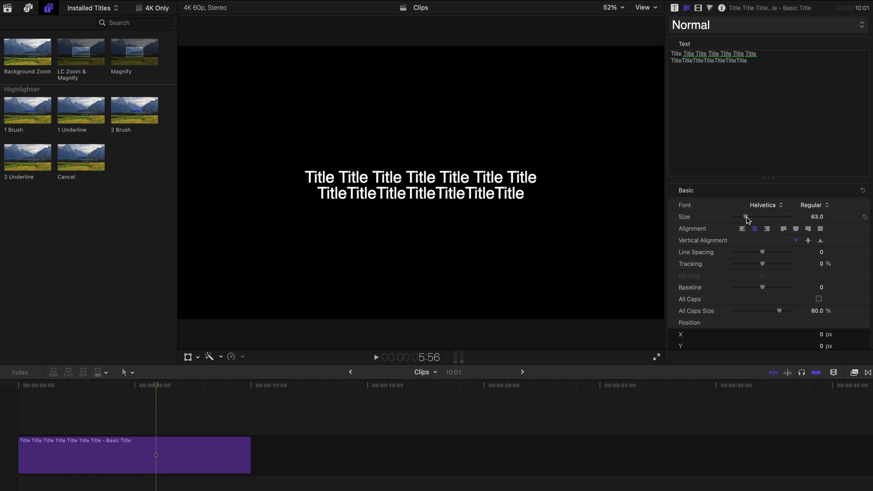
drag(747, 218, 752, 220)
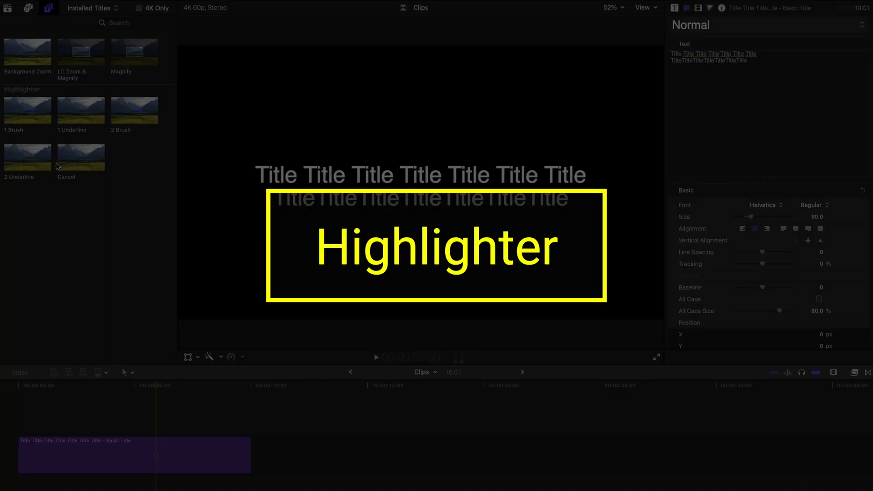
Place the 1 Brush highlighter above the Basic Title and trim the title to 4 seconds
click(35, 114)
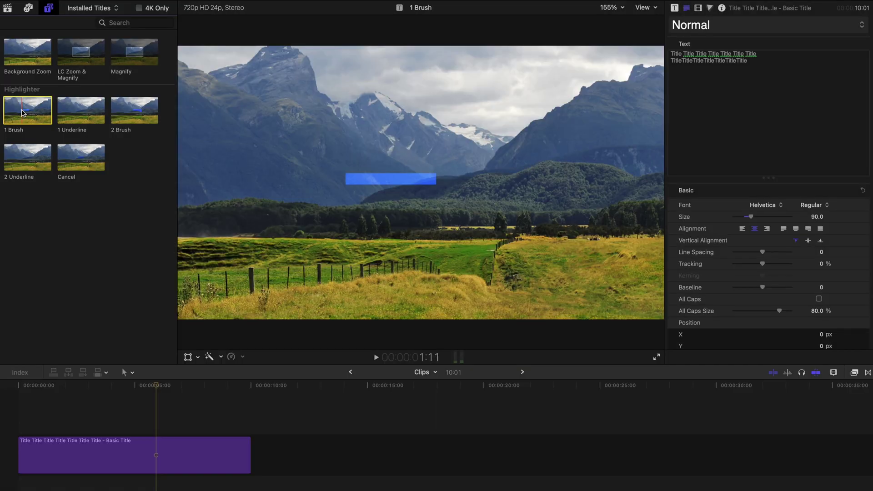
mouse_move(22, 113)
mouse_down()
mouse_move(28, 317)
mouse_move(19, 431)
mouse_up()
click(79, 405)
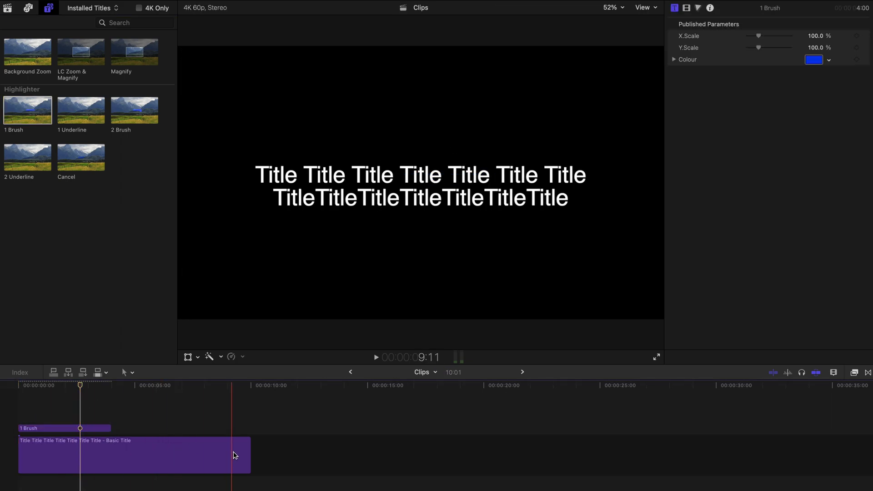
drag(248, 452, 104, 450)
scroll(72, 413, up, 5)
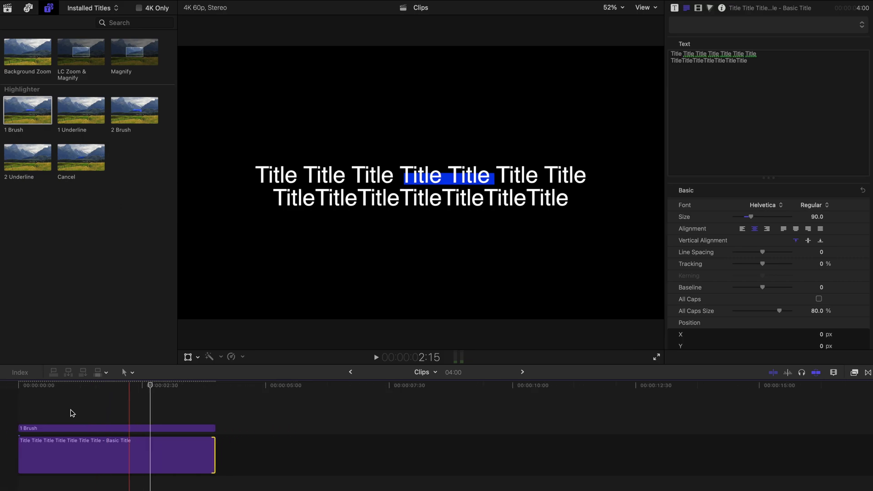
Stretch the blue brush highlight across the second through fourth Title words
click(22, 428)
key(space)
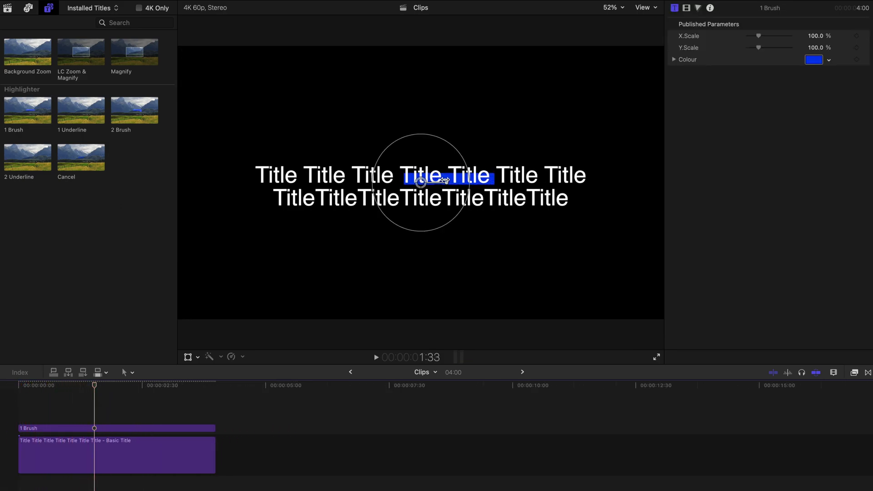
drag(446, 180, 506, 179)
drag(421, 182, 375, 181)
drag(459, 182, 361, 182)
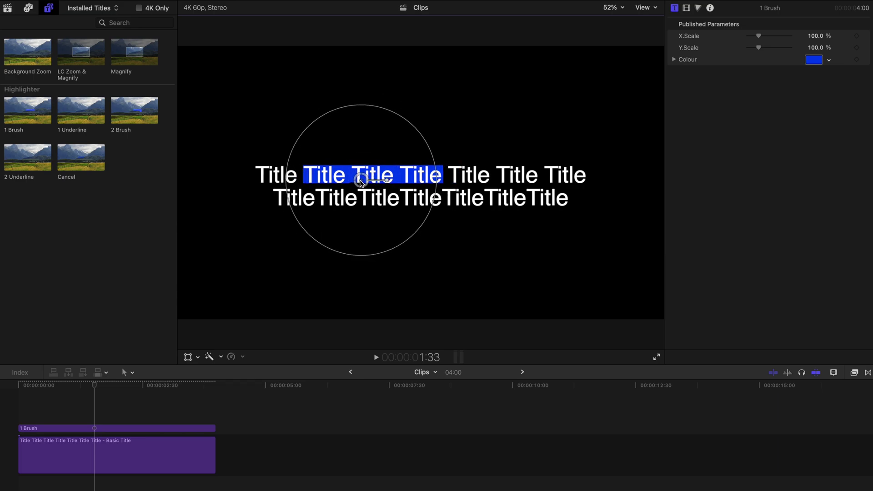
Replay the title from the start to review the brush highlight
click(14, 404)
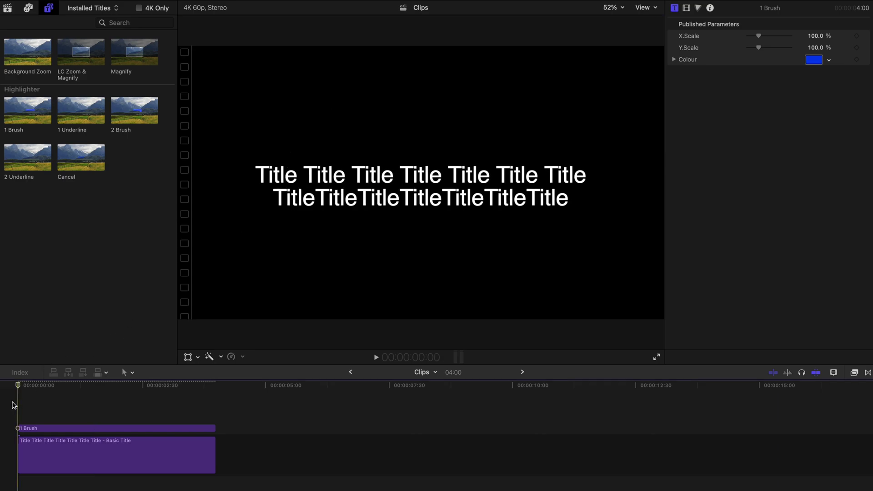
key(space)
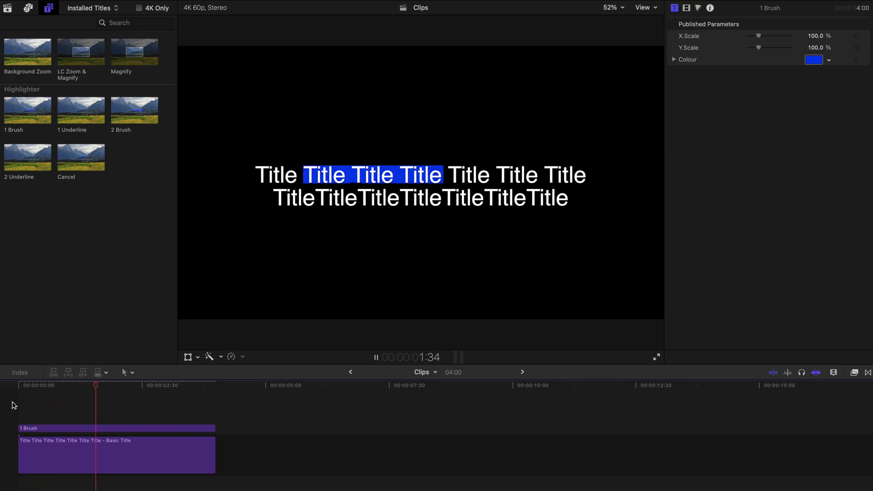
key(space)
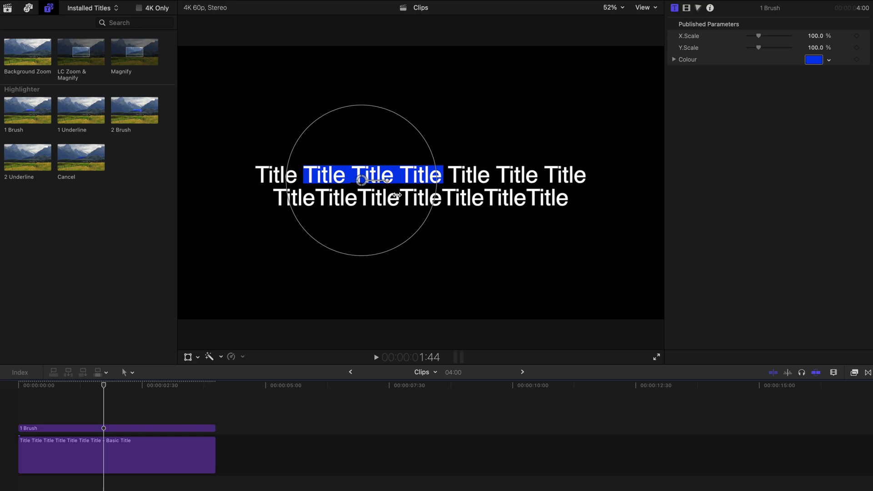
key(space)
key(space)
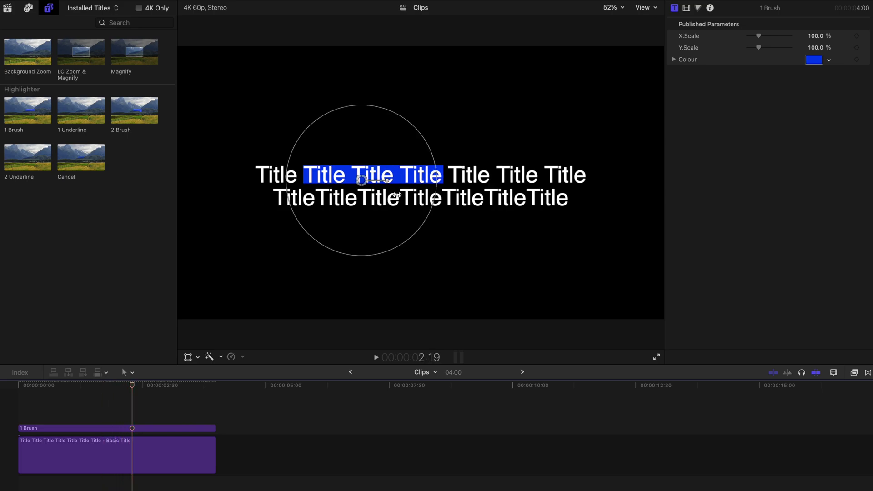
Set the highlight to X Scale 34.09% and Y Scale 116.24%, positioned over the third Title
click(131, 429)
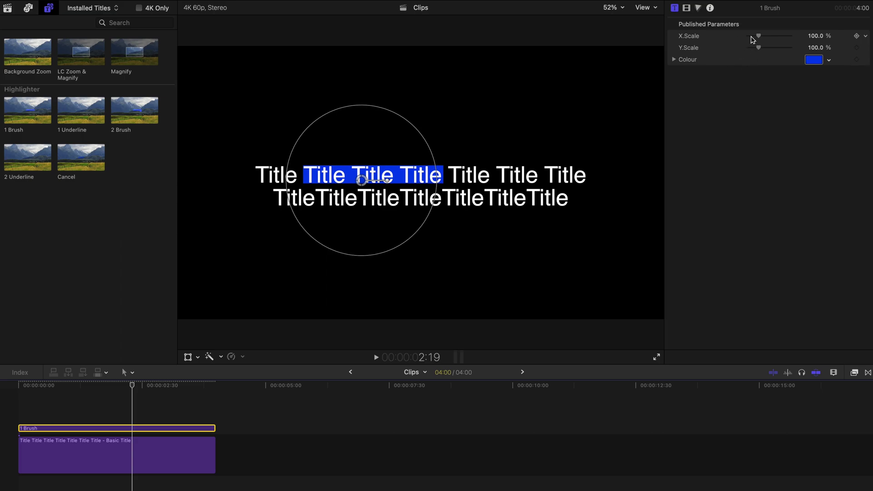
drag(759, 39, 753, 39)
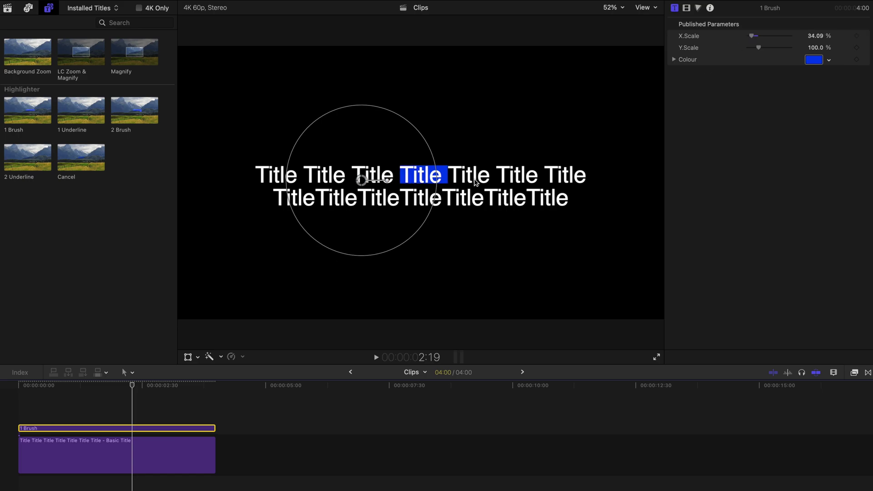
click(359, 189)
drag(359, 187, 204, 189)
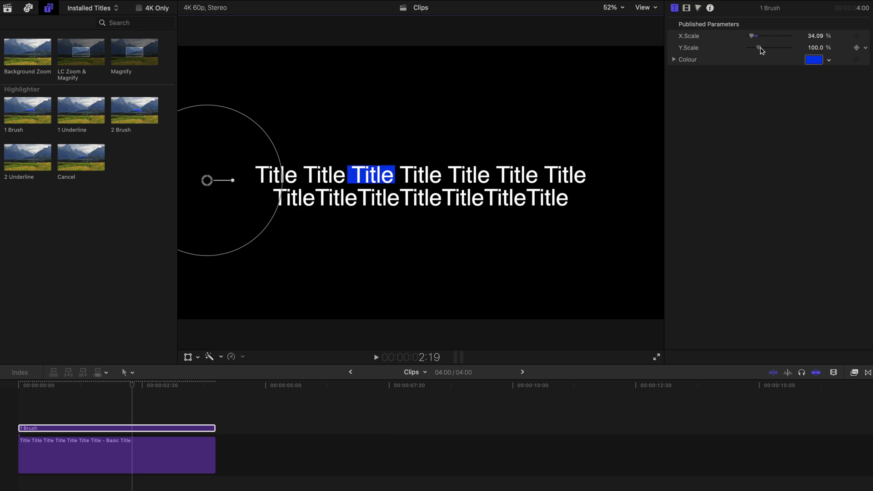
drag(761, 48, 763, 51)
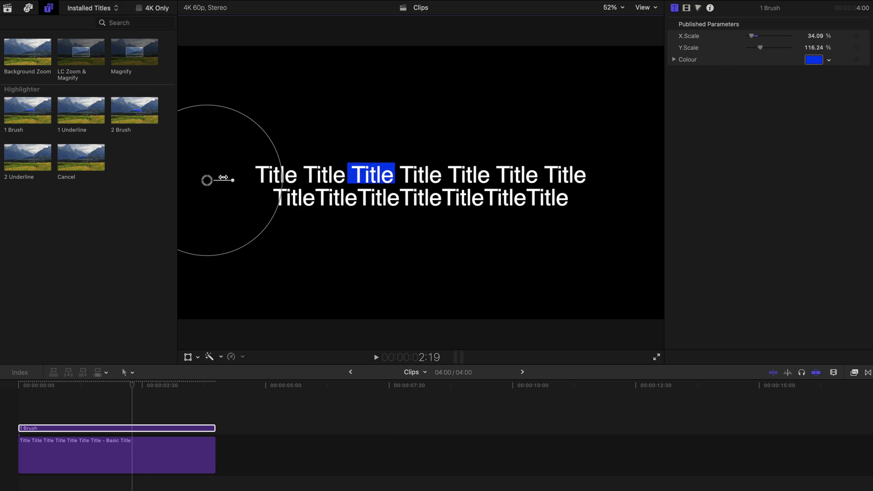
drag(207, 181, 211, 183)
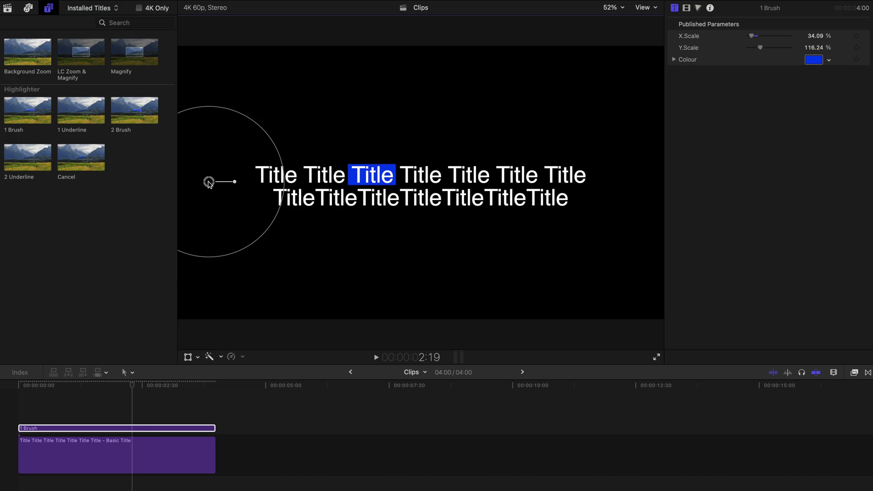
mouse_move(208, 183)
mouse_down()
mouse_move(133, 177)
mouse_move(97, 189)
mouse_move(194, 181)
mouse_up()
Zoom the viewer to 25% then 12.5% and drag the highlight back onto the title's first line
click(620, 9)
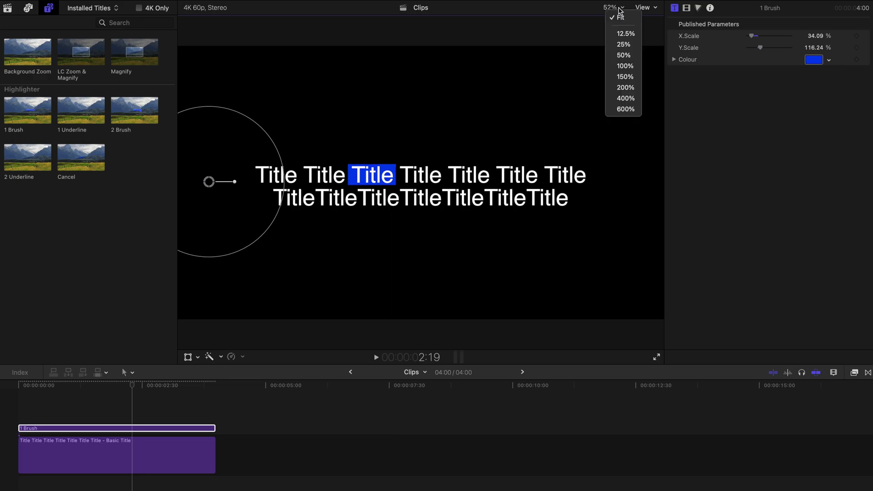
click(622, 44)
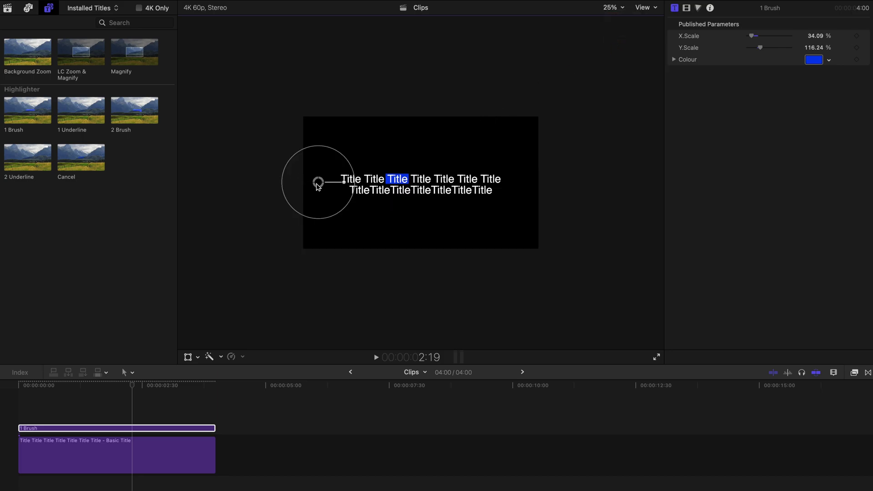
mouse_move(317, 184)
mouse_down()
mouse_move(246, 182)
mouse_move(189, 163)
mouse_move(180, 193)
mouse_move(146, 165)
mouse_move(138, 134)
mouse_move(223, 172)
mouse_up()
click(612, 7)
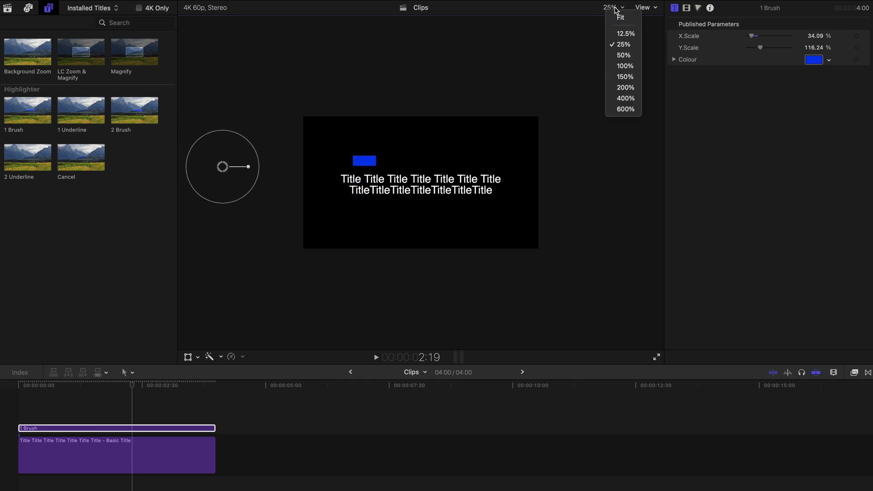
click(615, 33)
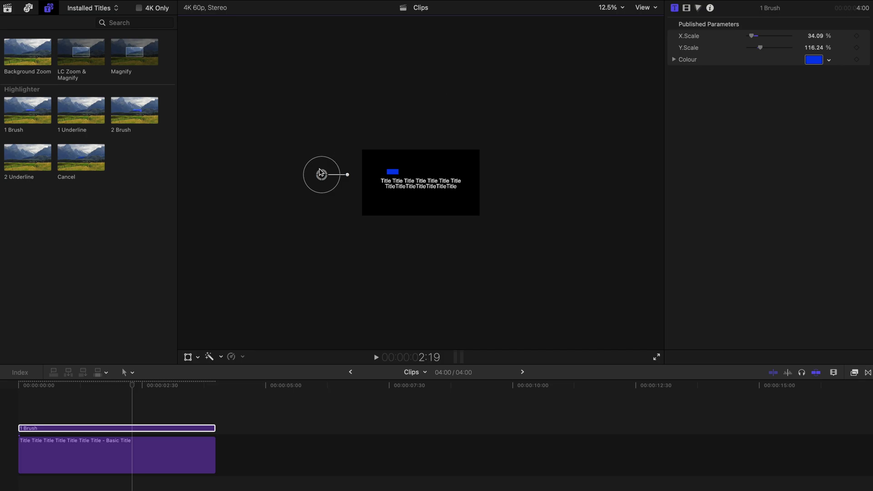
mouse_move(321, 174)
mouse_down()
mouse_move(264, 170)
mouse_move(251, 185)
mouse_move(245, 175)
mouse_move(402, 175)
mouse_up()
Change the 1 Brush highlight Colour from blue to orange and reselect the 1 Brush clip
click(829, 61)
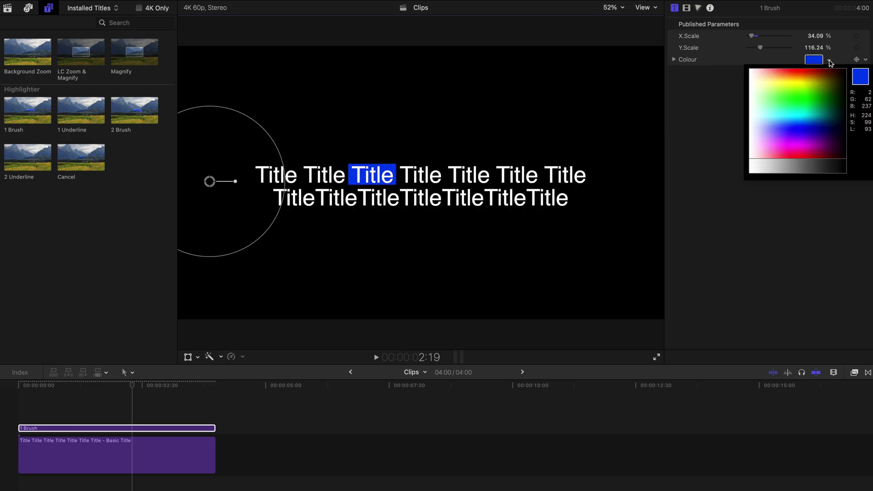
drag(785, 75, 787, 77)
key(Escape)
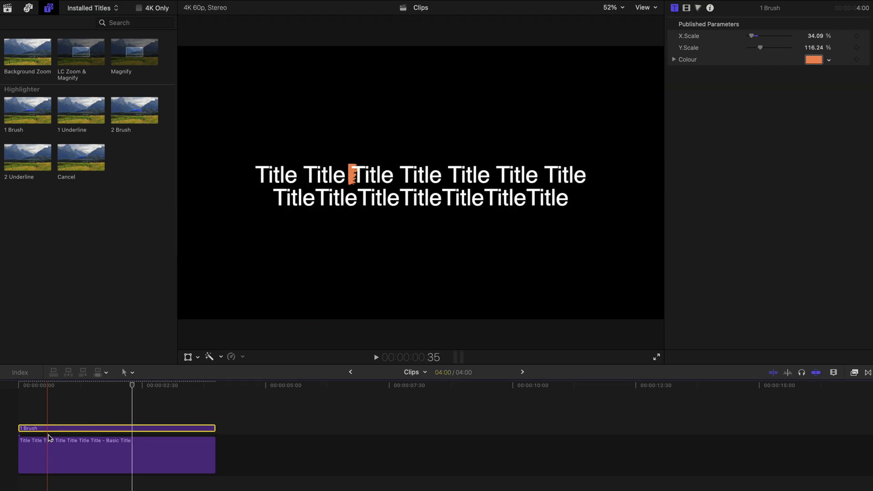
click(55, 424)
click(56, 427)
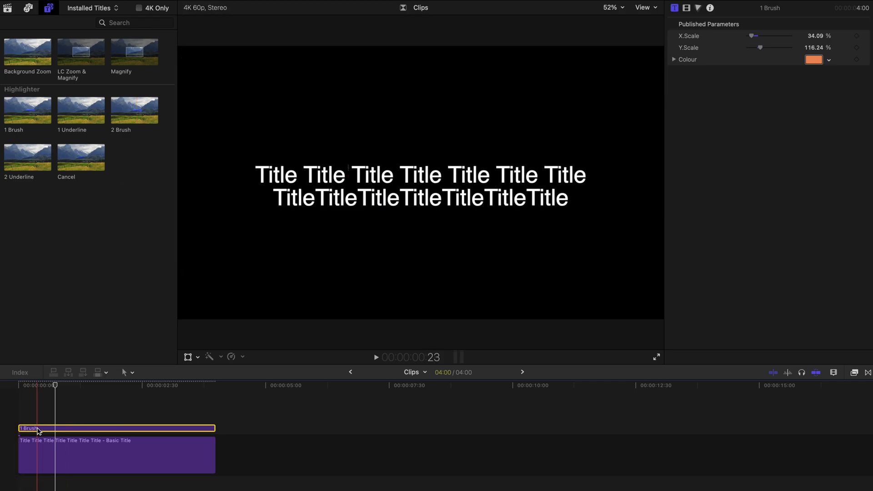
Replace the 1 Brush clip with 2 Brush and preview its brush stroke animation
mouse_move(143, 105)
mouse_down()
mouse_move(72, 410)
mouse_move(56, 429)
mouse_up()
click(57, 428)
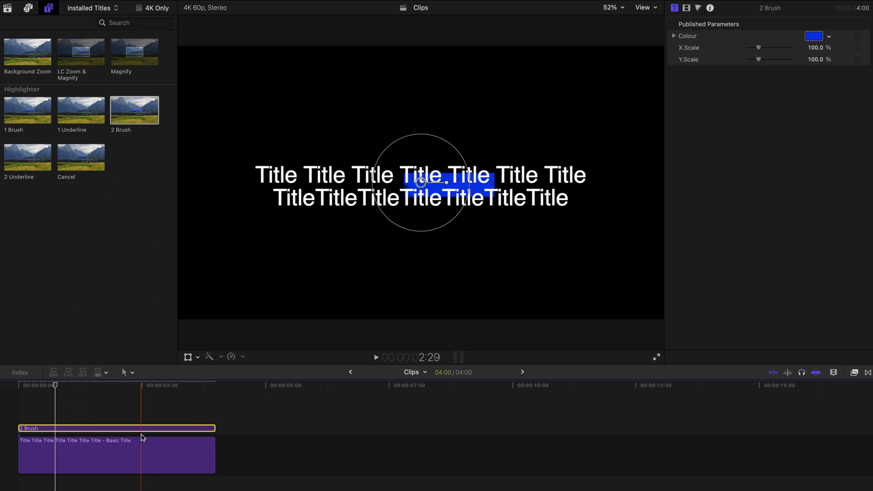
click(124, 389)
drag(83, 389, 39, 389)
key(space)
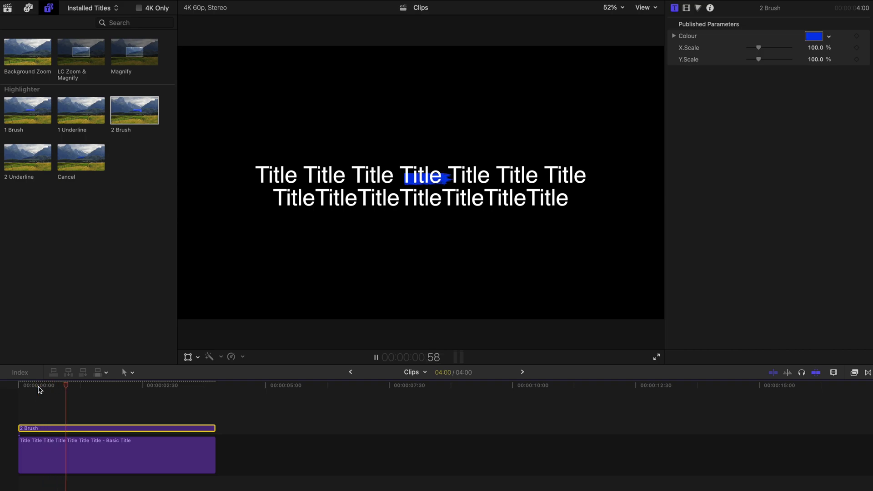
key(space)
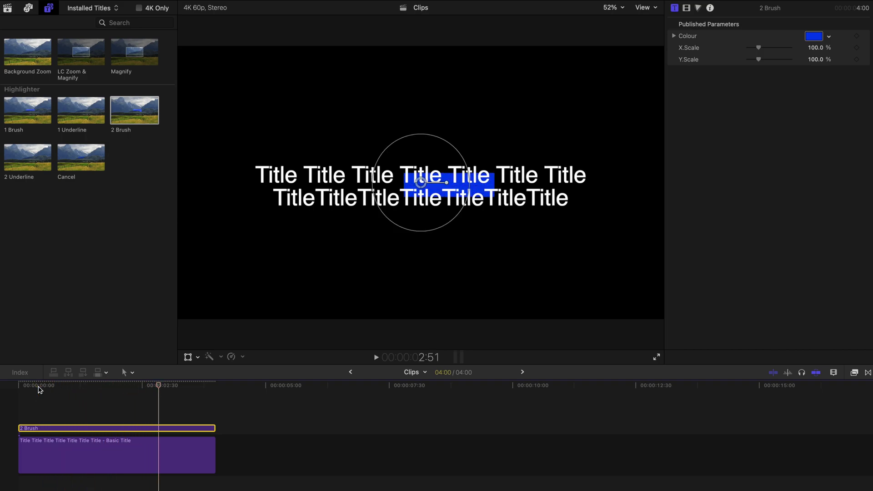
Fit the blue stroke over the fourth Title with X Scale 59.63% and Y Scale 115.22%
drag(417, 185, 411, 174)
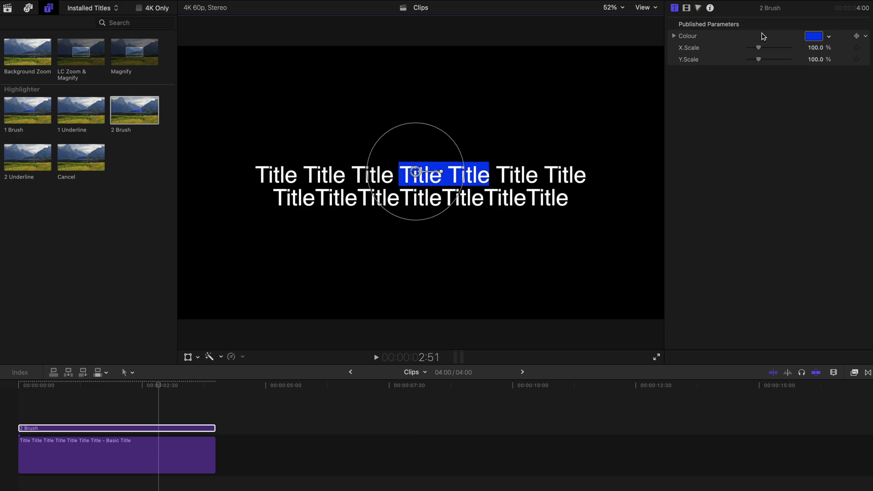
drag(758, 49, 755, 50)
drag(434, 169, 400, 171)
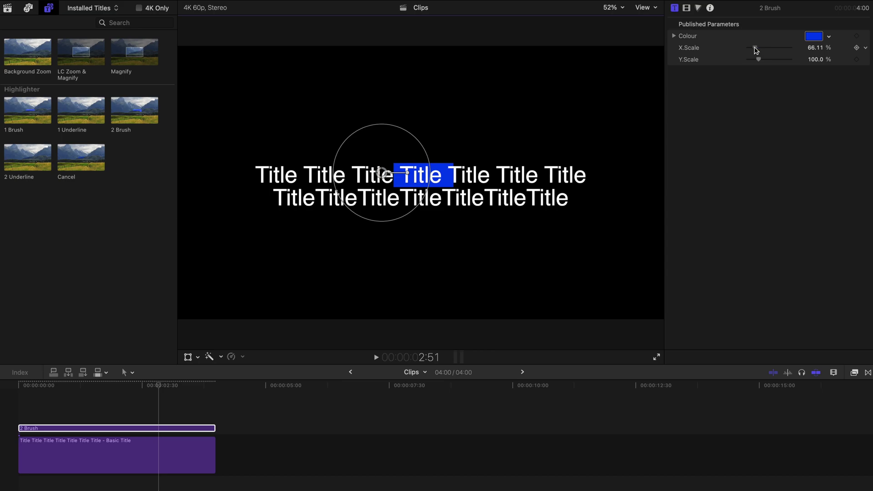
drag(755, 51, 753, 50)
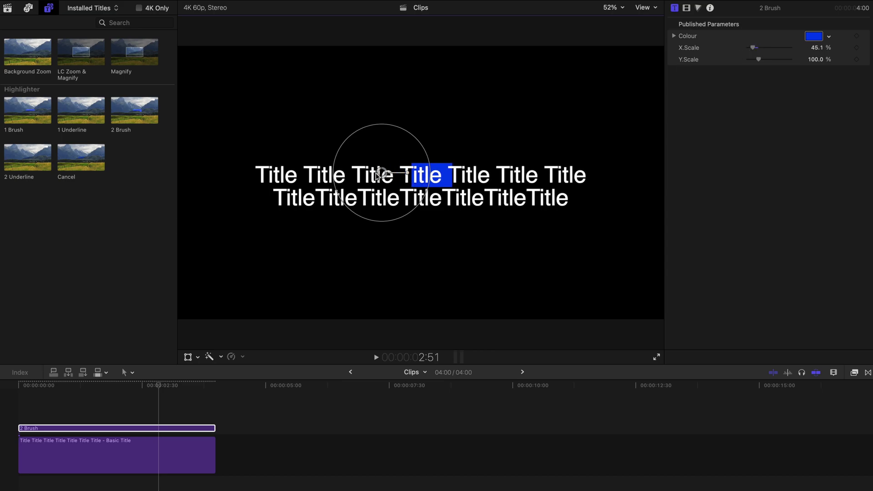
mouse_move(376, 174)
mouse_down()
mouse_move(357, 174)
mouse_move(370, 173)
mouse_up()
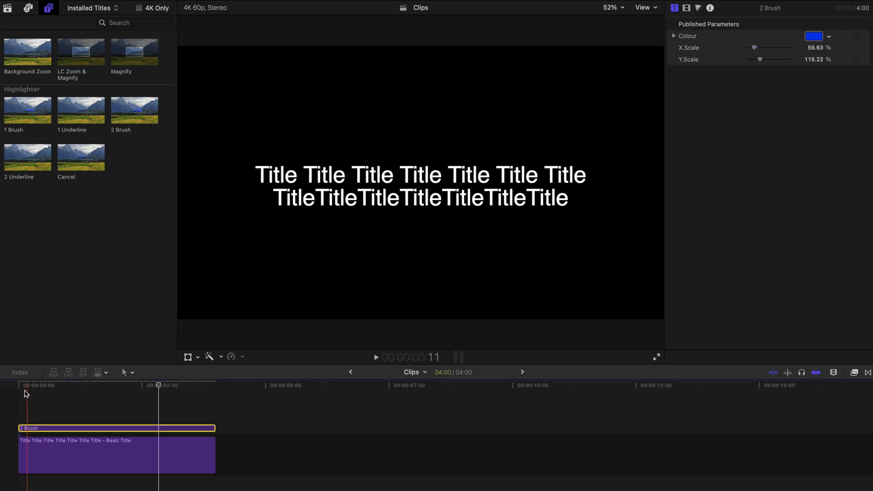
Shorten the 2 Brush clip and replay the title from the start
key(space)
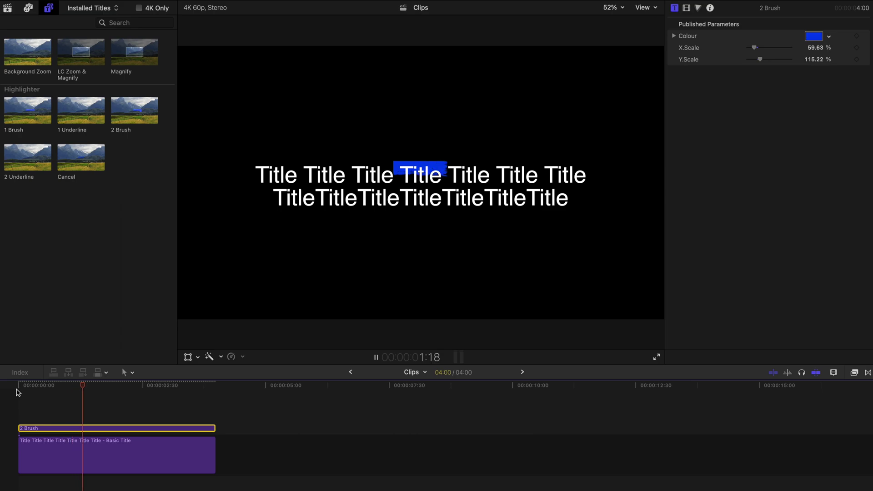
key(space)
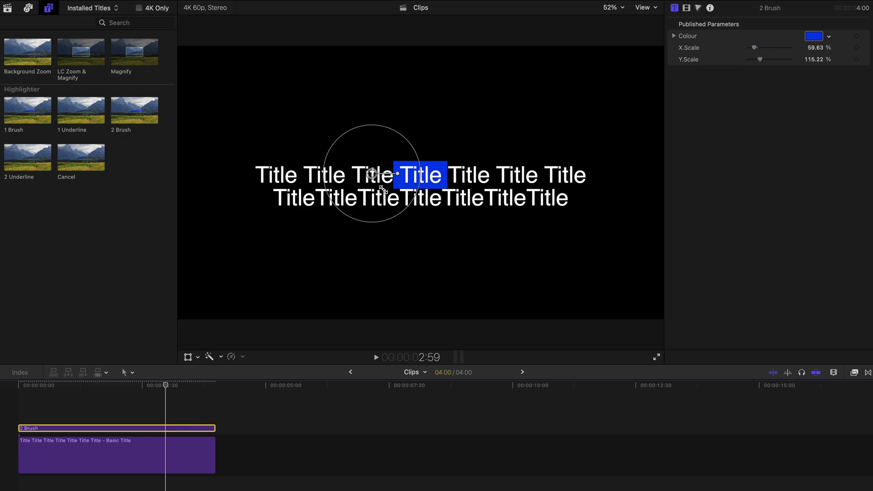
click(214, 428)
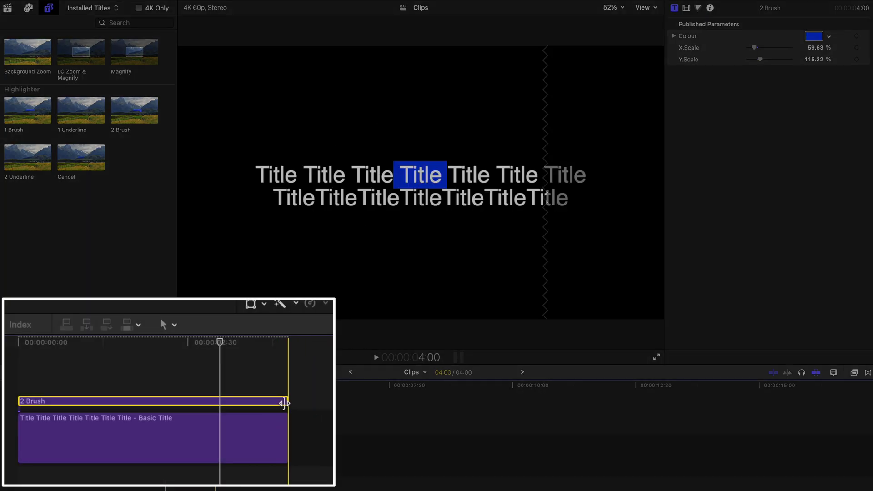
drag(214, 429, 112, 428)
click(20, 400)
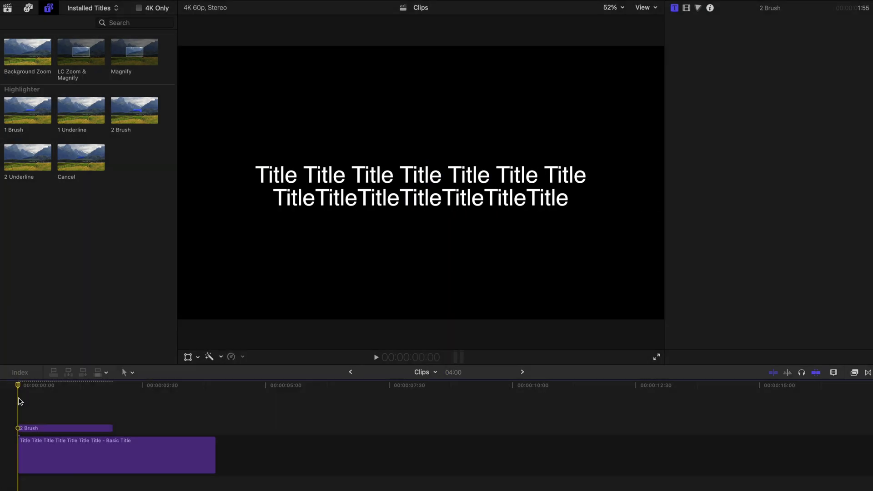
key(space)
key(space)
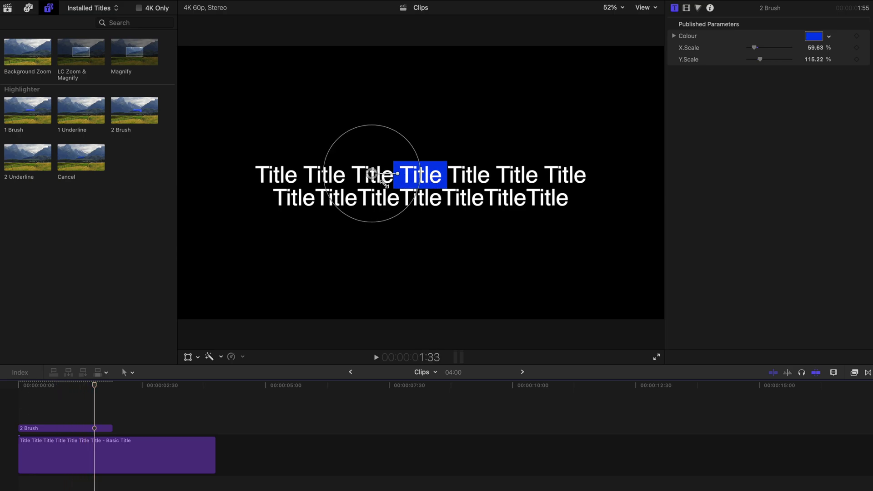
Extend the 2 Brush clip to about 4:48 and play it back
drag(111, 428, 255, 429)
click(18, 417)
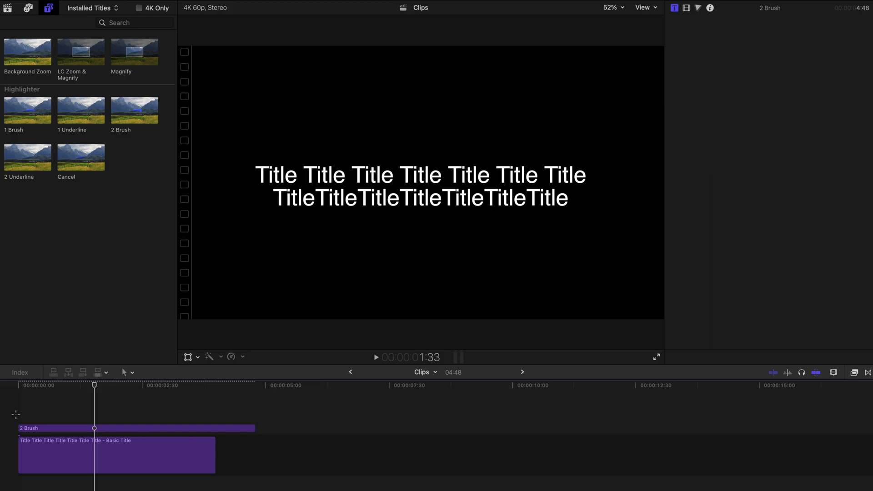
key(space)
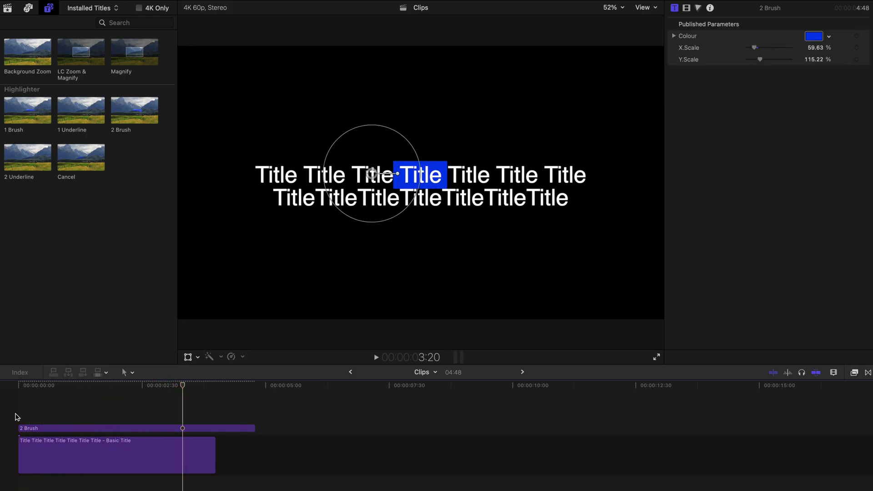
Stop playback, check the highlight frame near 3:06, and select the 2 Brush clip
key(space)
click(23, 386)
click(228, 343)
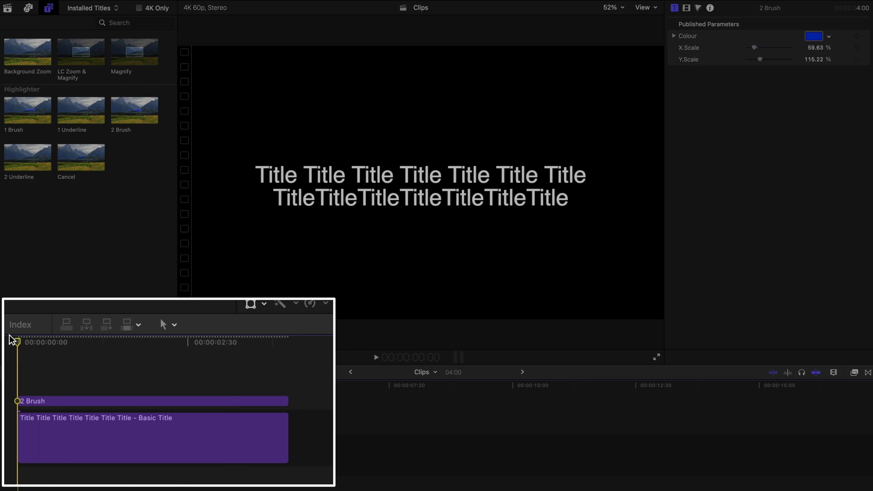
click(228, 343)
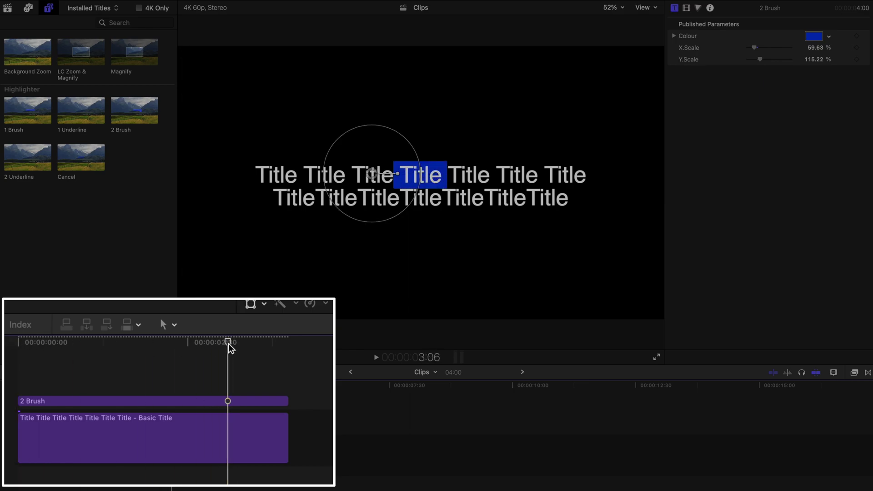
click(229, 402)
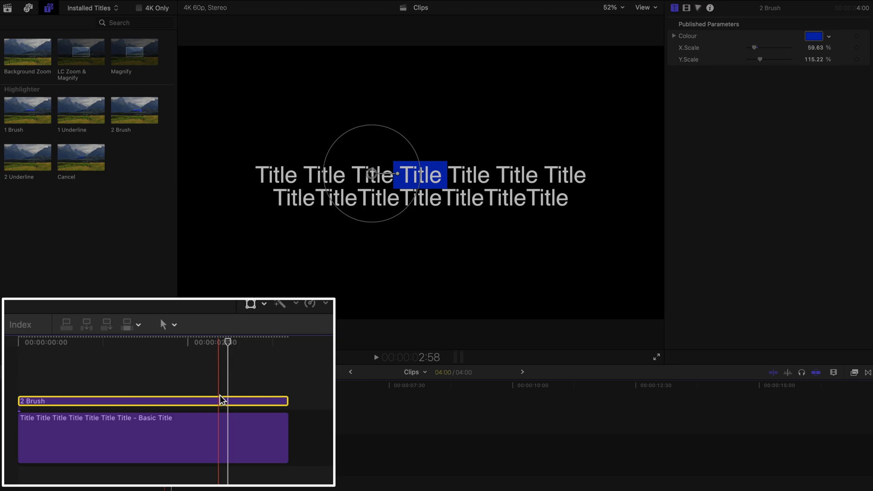
Turn the 2 Brush clip into a compound clip and set its Blend Mode to Add
key(alt+g)
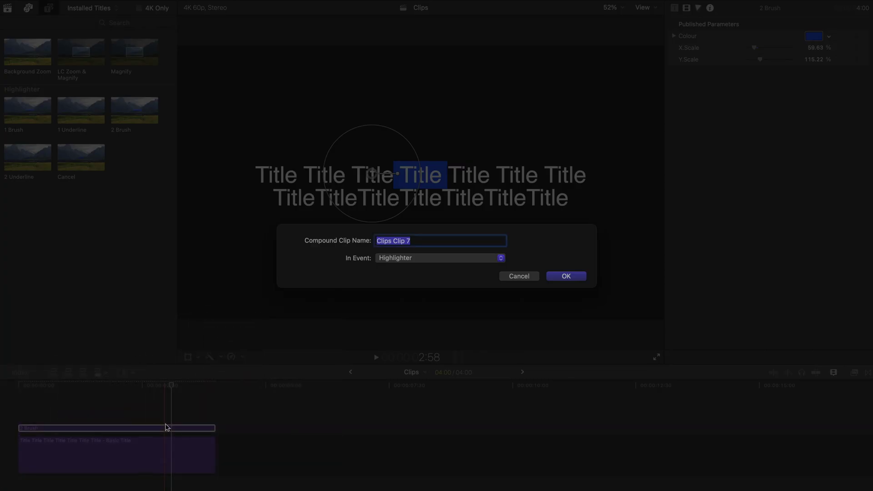
key(Return)
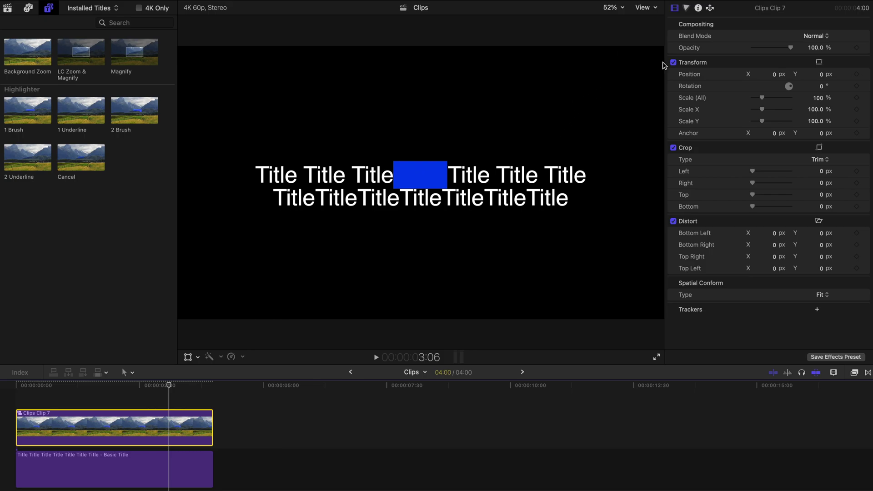
click(813, 36)
click(818, 113)
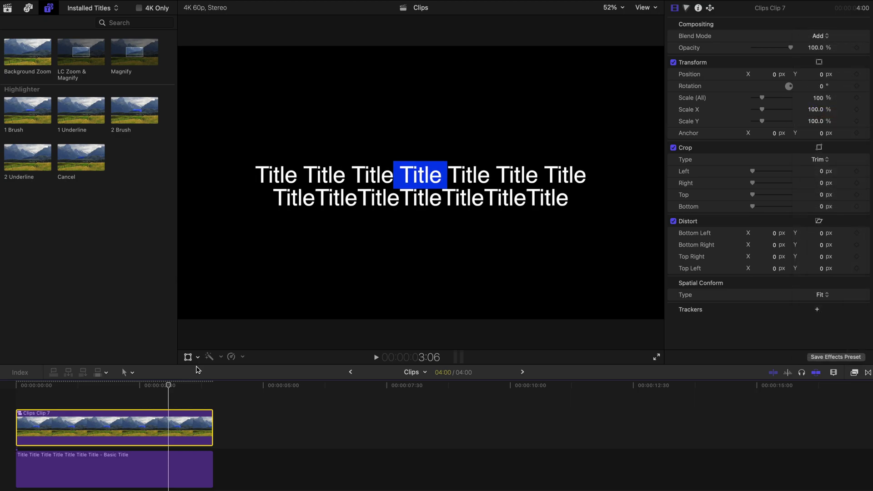
Retime the highlight clip faster, start it slightly later, and preview the result
key(super+r)
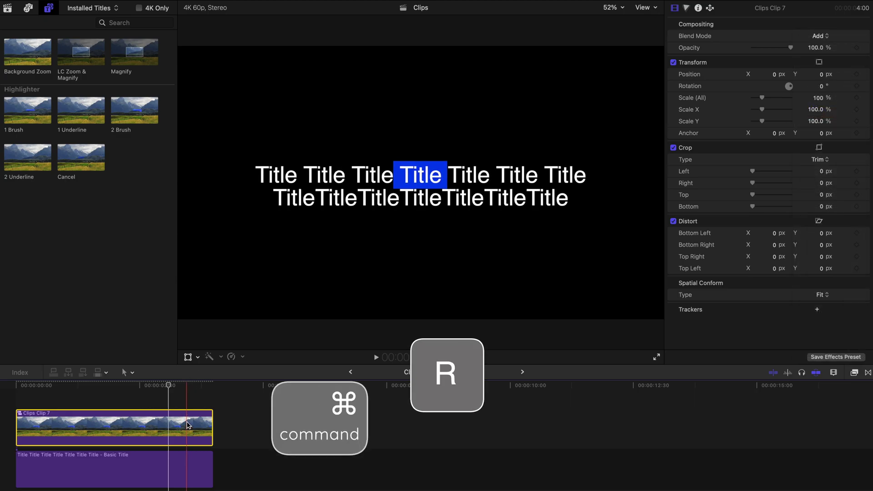
key(super+r)
drag(210, 404, 155, 406)
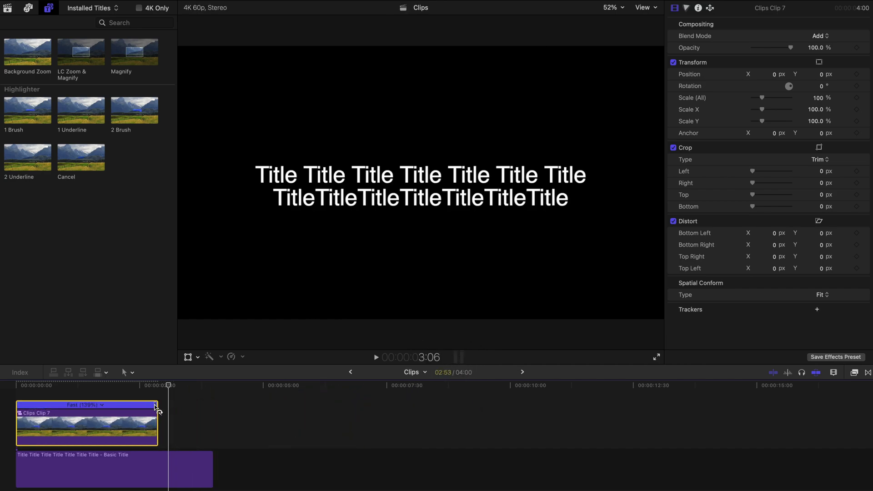
drag(97, 412, 124, 413)
click(36, 401)
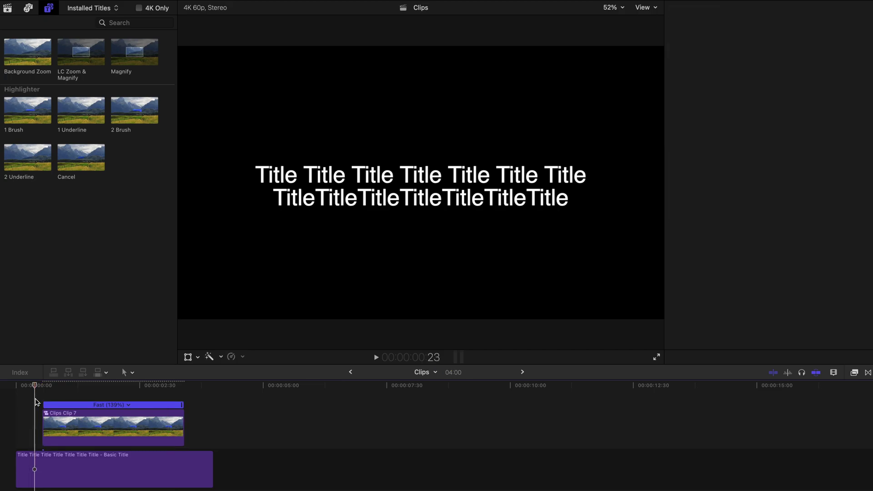
key(space)
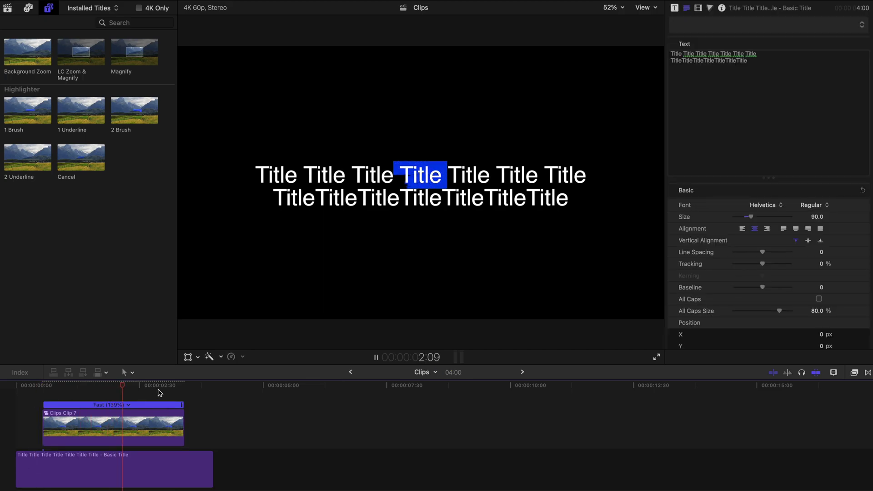
key(space)
Slow the highlight clip to 58% and play it back from near the start
drag(183, 404, 378, 404)
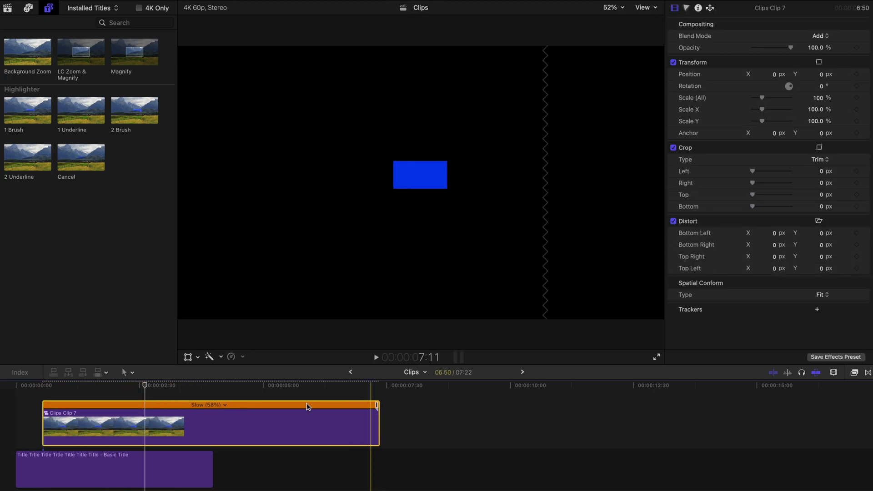
click(84, 397)
click(72, 389)
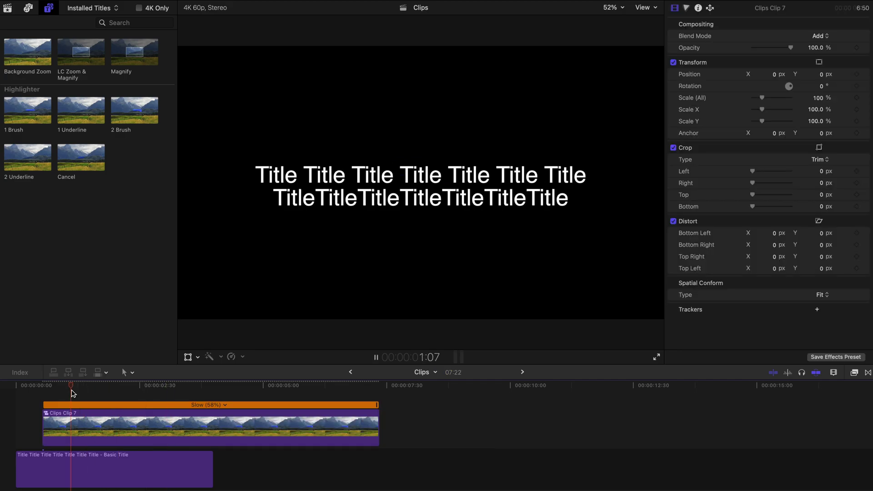
key(space)
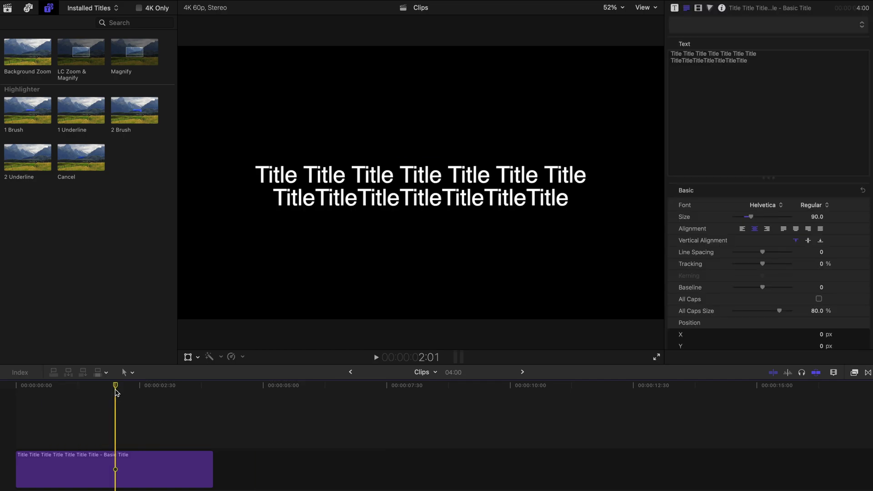
Scrub the playhead to about 2:13 and place the 1 Underline title above the Basic Title
click(65, 389)
drag(65, 389, 125, 389)
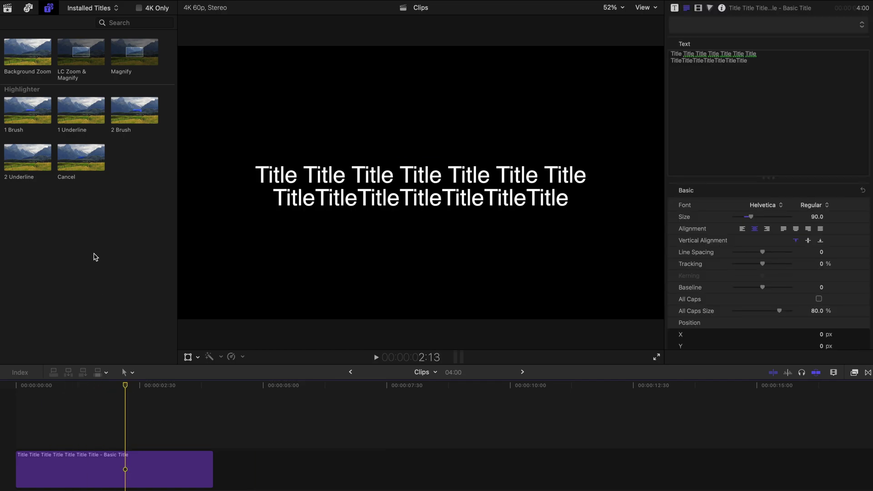
click(71, 120)
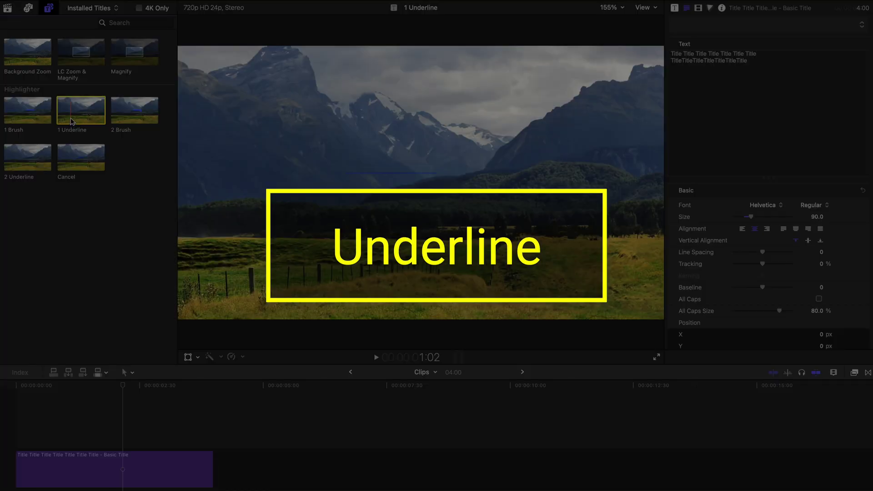
drag(70, 121, 24, 442)
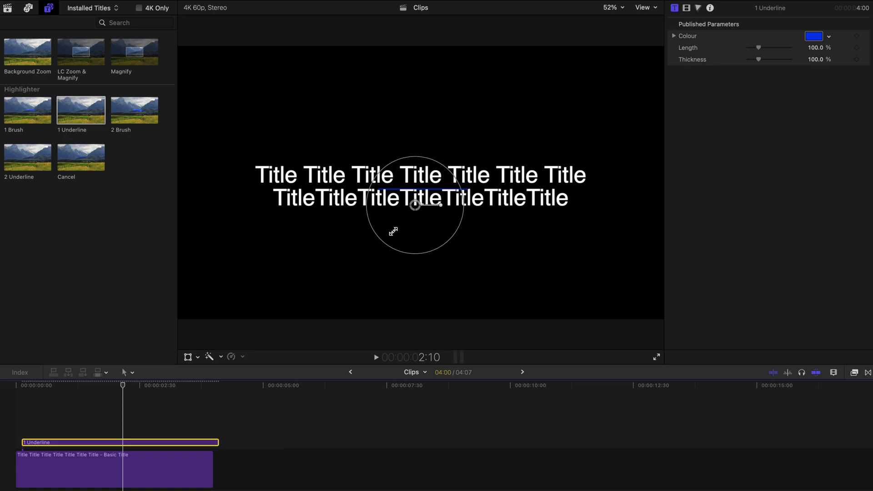
Set the underline to Length 53.7% and Thickness 400%, positioned beneath the fourth 'Title'
drag(419, 207, 417, 203)
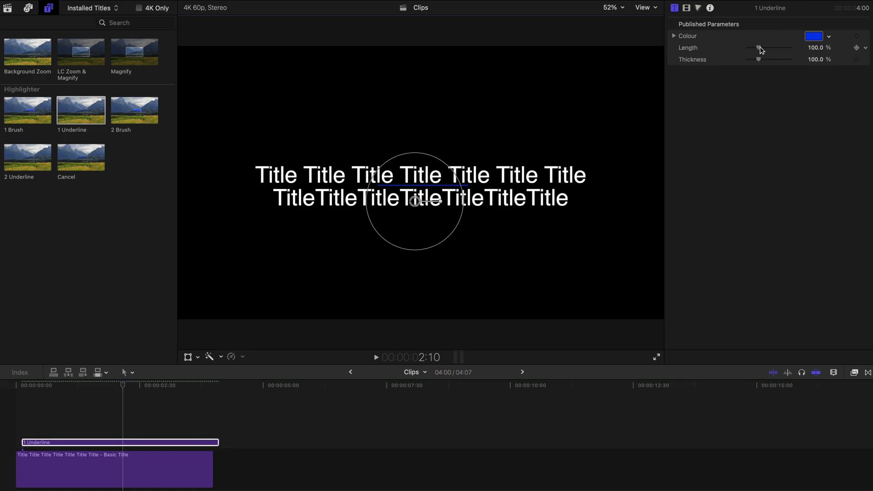
drag(761, 49, 763, 50)
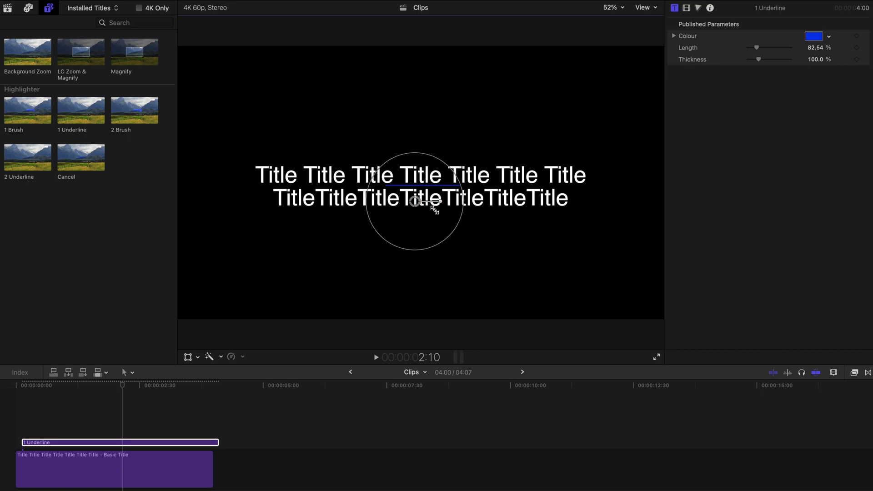
drag(463, 198, 466, 178)
drag(759, 60, 792, 59)
click(815, 59)
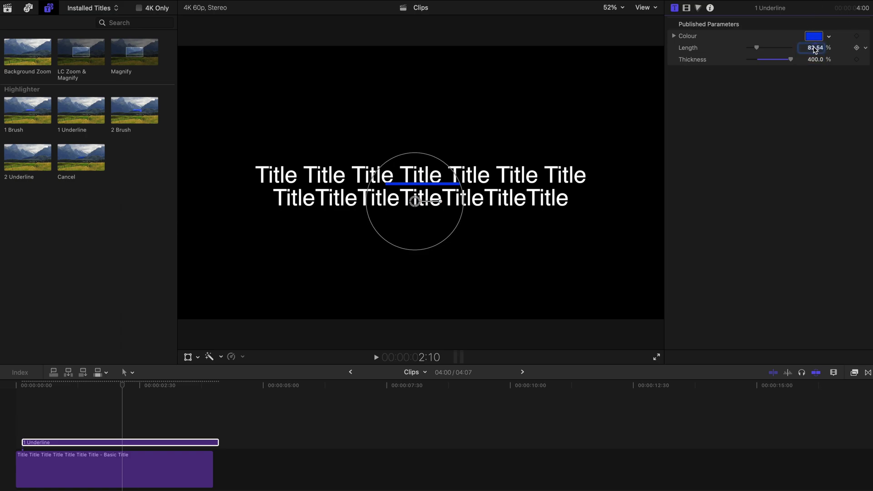
drag(815, 49, 822, 49)
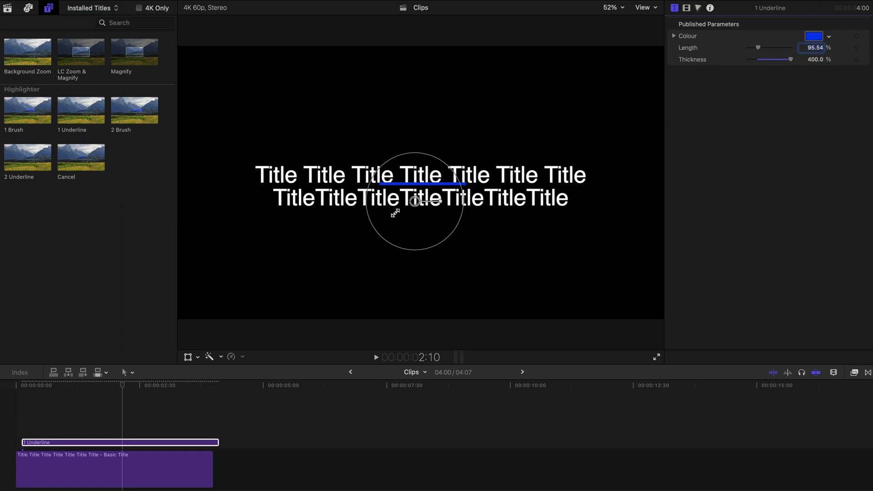
drag(416, 202, 435, 204)
drag(817, 47, 815, 49)
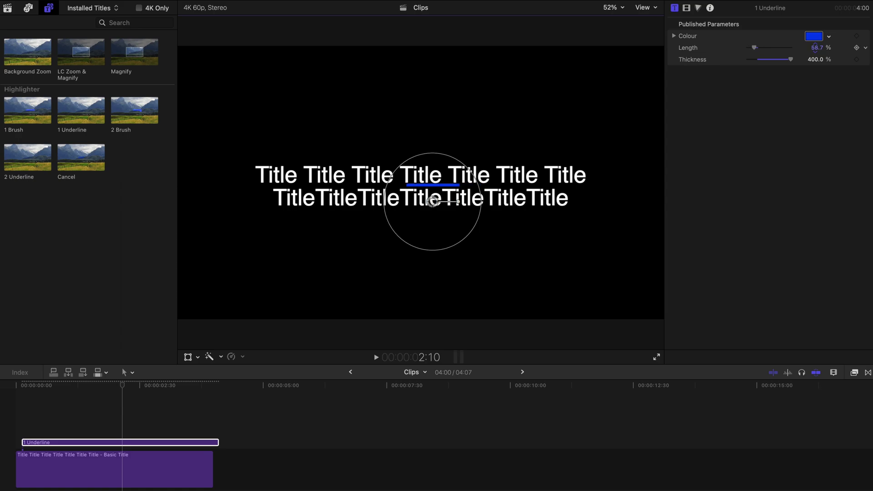
drag(434, 206, 416, 202)
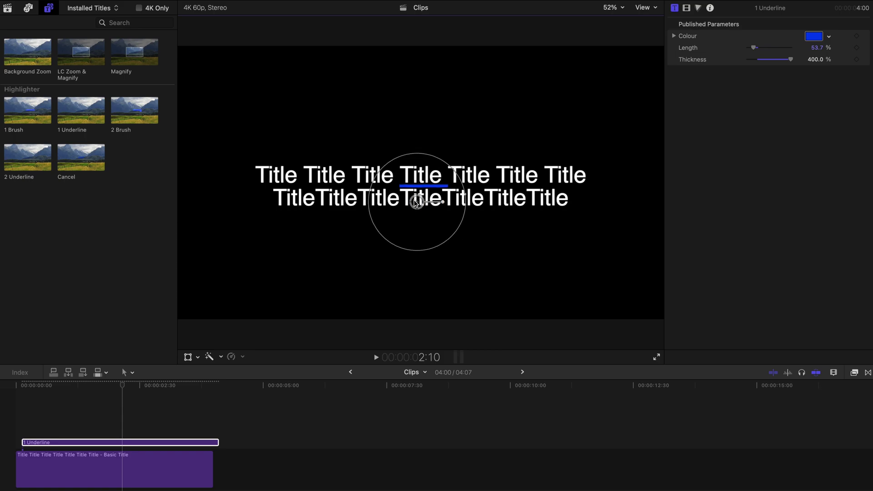
Play back the underline animation, then try light green and keep the underline blue
click(30, 405)
key(space)
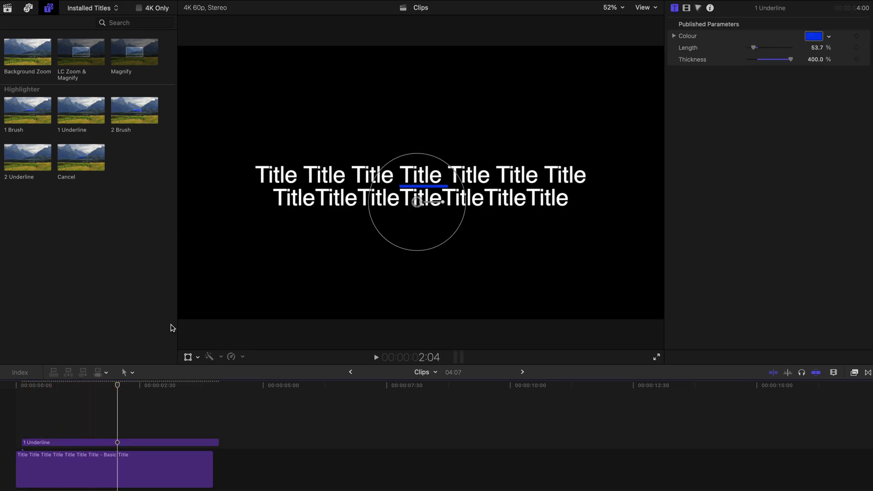
click(828, 36)
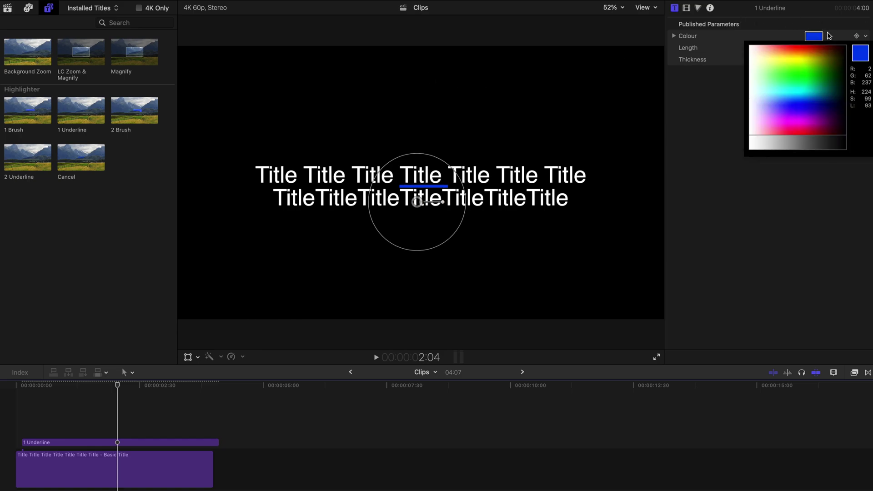
mouse_move(797, 98)
mouse_down()
mouse_move(799, 88)
mouse_move(799, 107)
mouse_up()
click(542, 288)
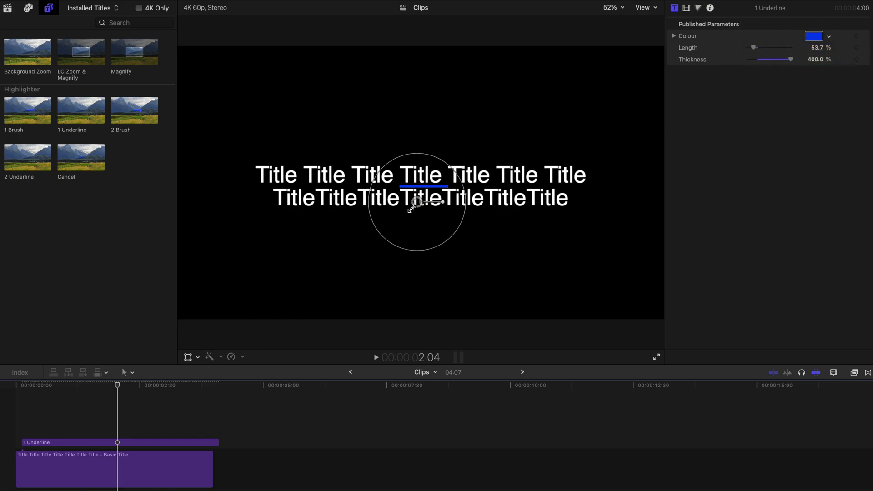
Replace 1 Underline with 2 Underline above the title, nudged up and thickened
click(148, 442)
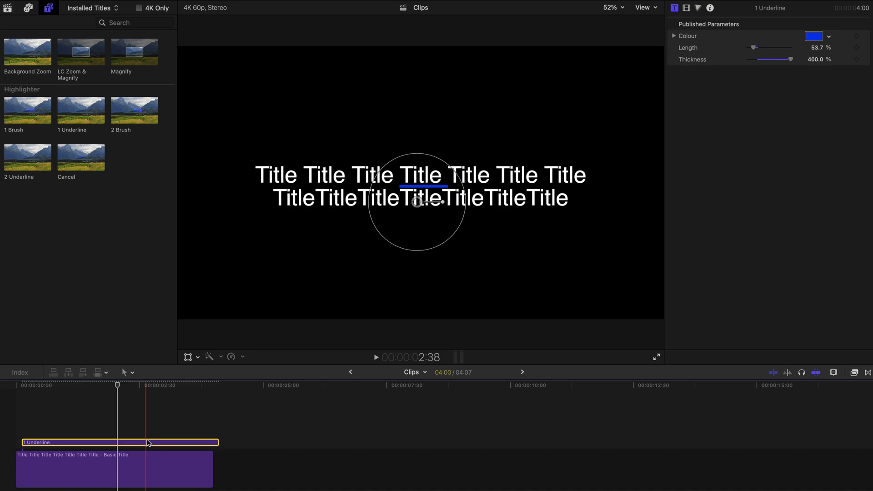
key(Delete)
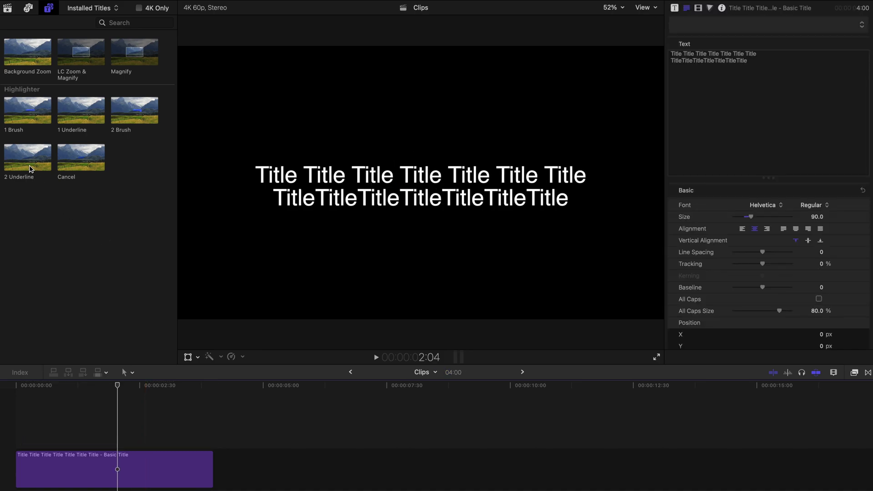
drag(27, 158, 28, 435)
click(70, 385)
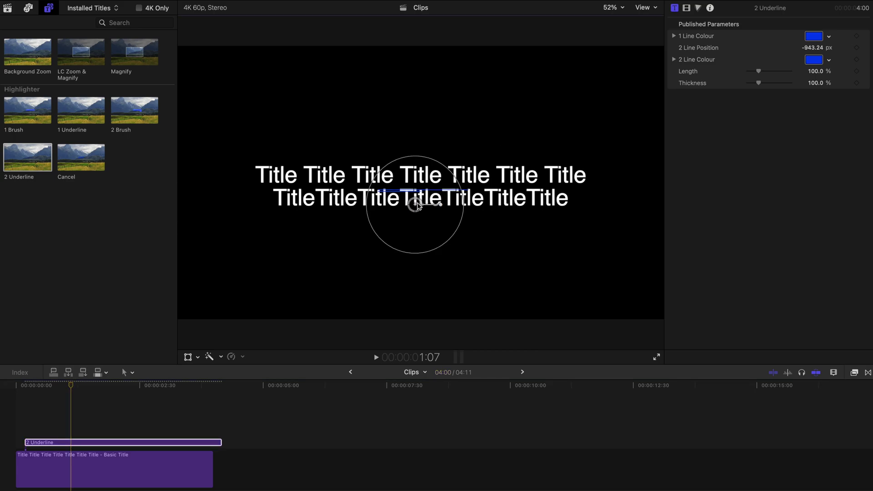
drag(424, 200, 427, 196)
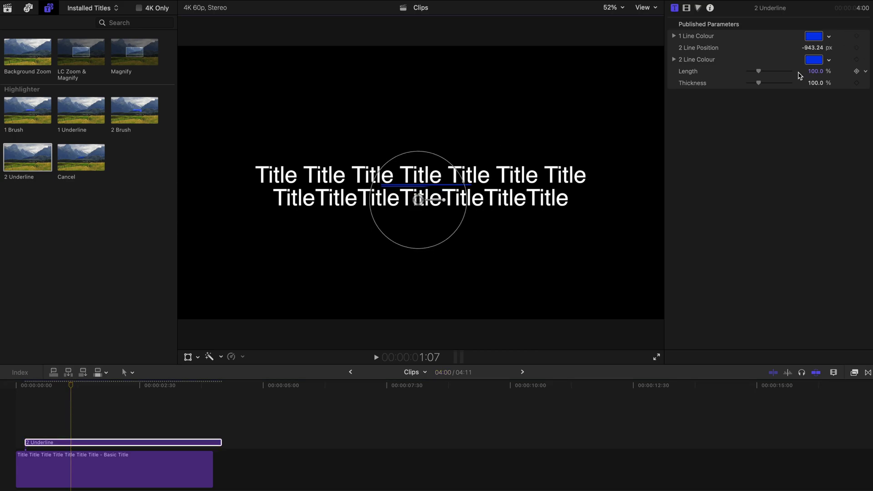
mouse_move(759, 83)
mouse_down()
mouse_move(777, 83)
mouse_move(759, 72)
mouse_up()
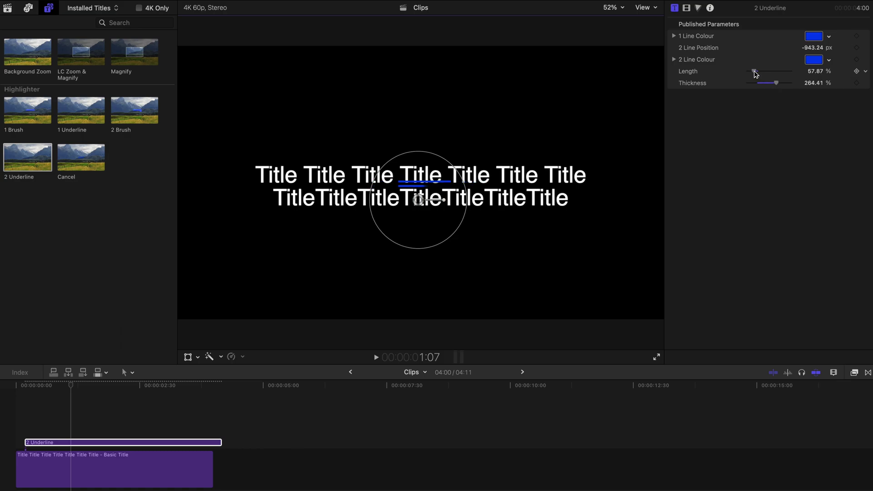
Try green for line 1 and yellow-green for line 2, reverting both to blue
click(829, 36)
click(826, 75)
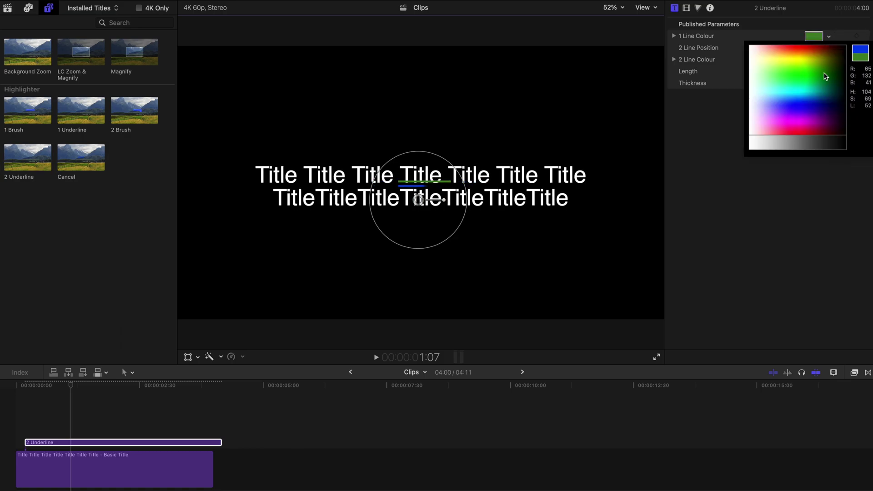
key(super+z)
click(681, 39)
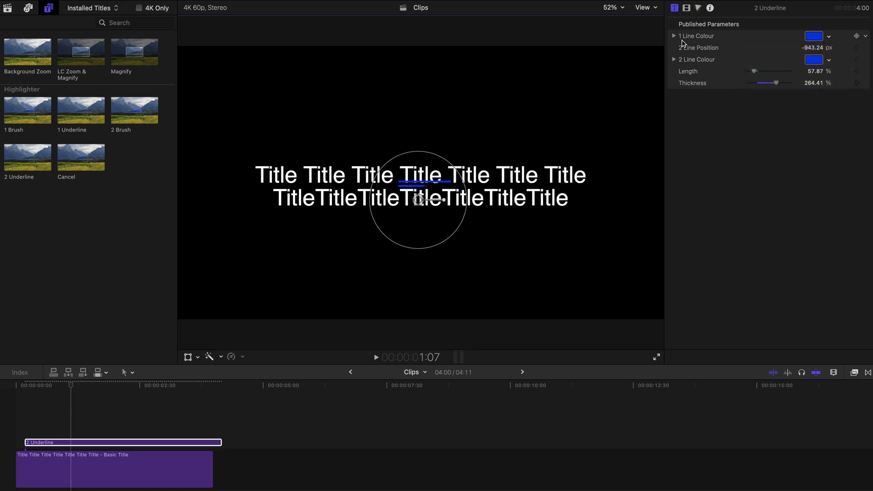
click(829, 59)
click(813, 88)
key(super+z)
click(646, 214)
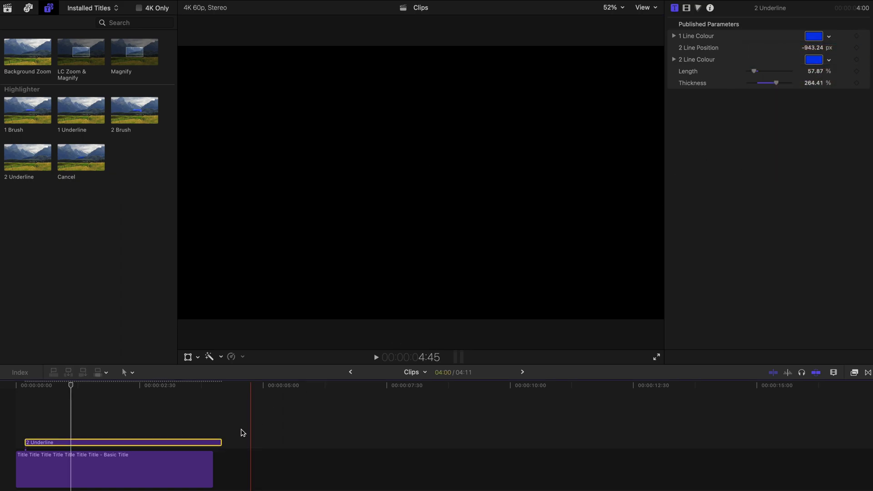
Replace the 2 Underline clip with the Cancel title and preview the strike
key(Delete)
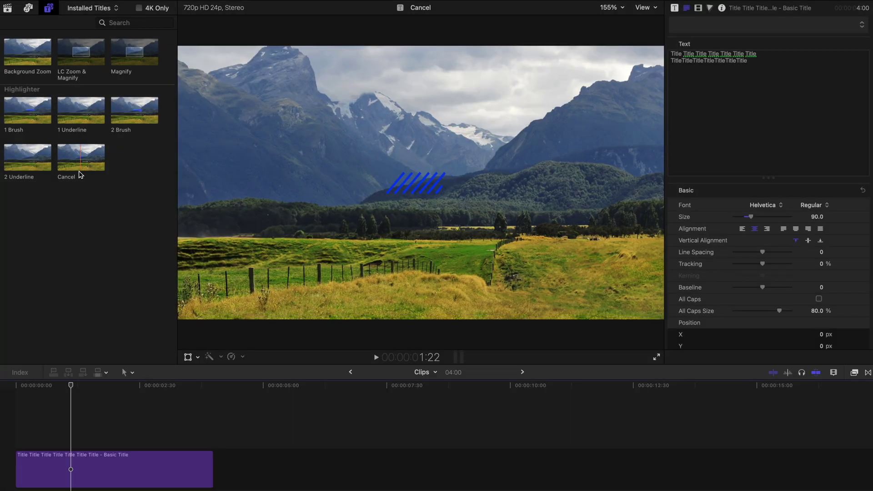
drag(79, 175, 16, 442)
key(space)
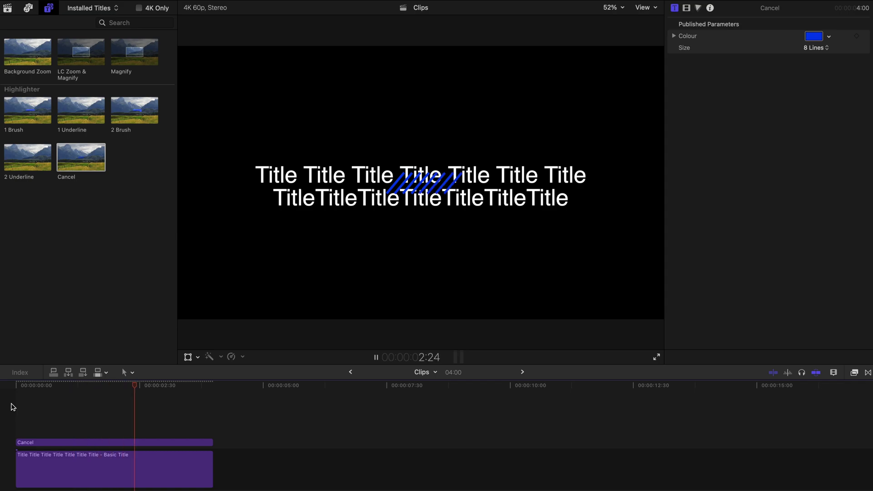
key(space)
Enlarge the Cancel strike to cover the whole title and replay it from the start
click(112, 444)
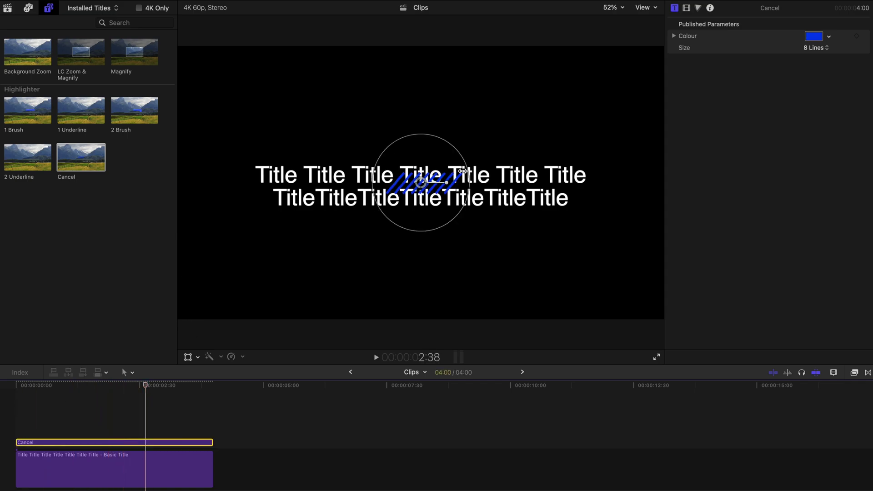
drag(462, 170, 581, 146)
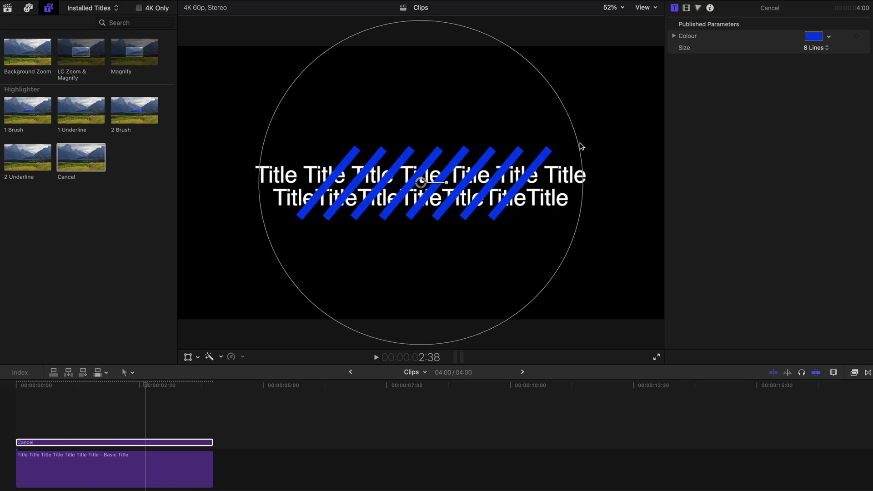
click(17, 388)
key(space)
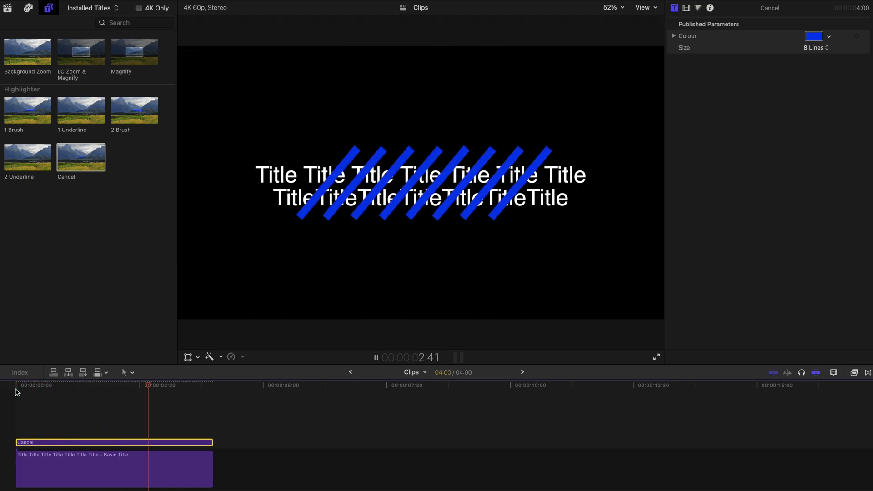
key(space)
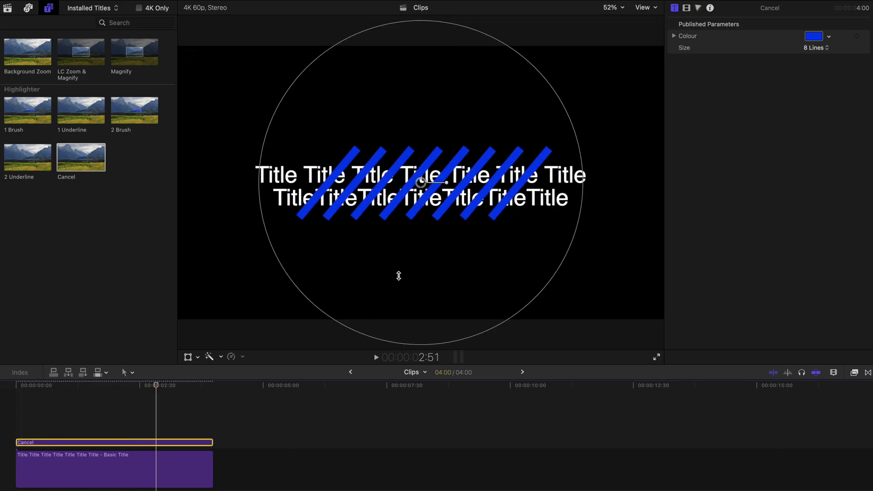
Set the strike Size to 4 Lines after trying 6, keeping its colour blue
click(819, 49)
click(821, 63)
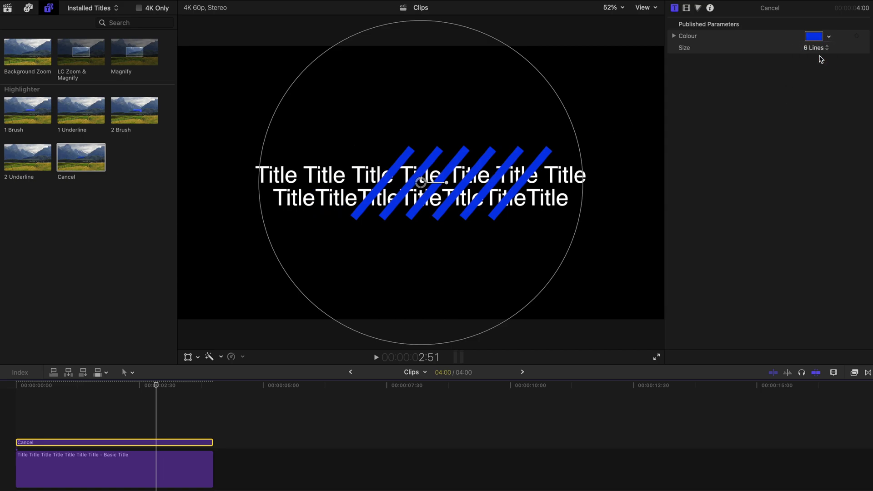
click(819, 50)
click(818, 60)
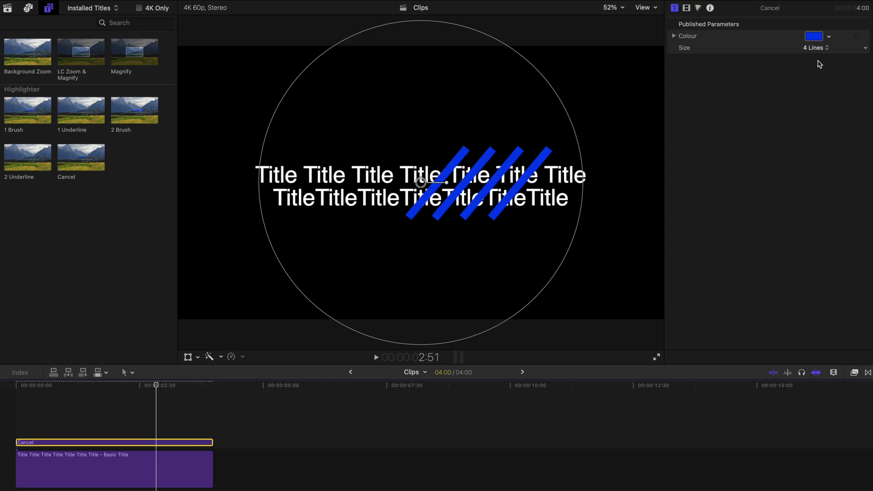
click(814, 36)
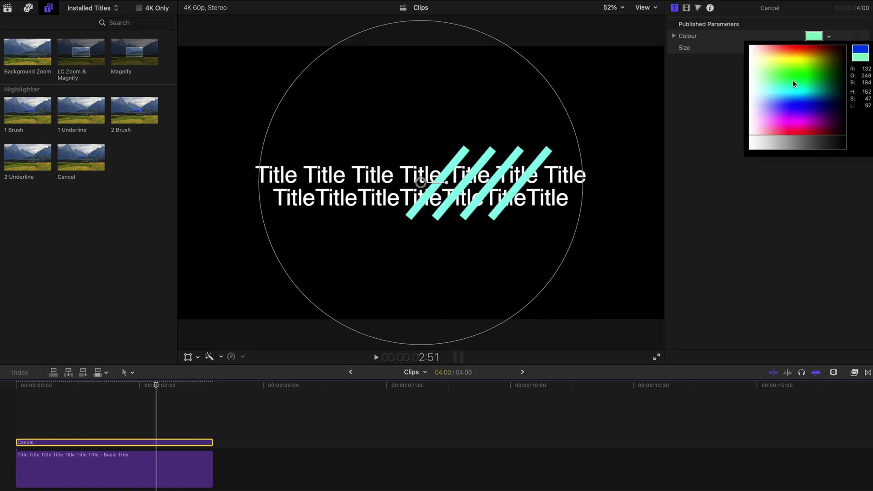
click(794, 102)
click(702, 179)
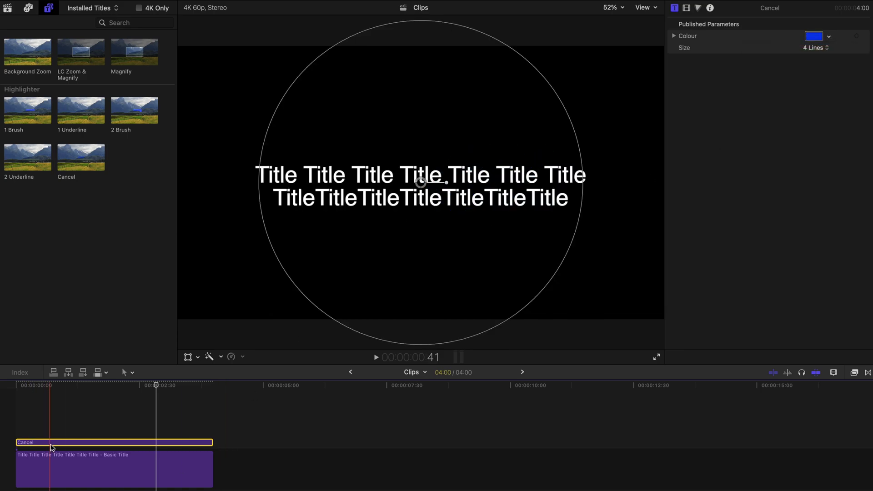
Stack 2 Underline, 1 Brush and Cancel titles over the Basic Title, trimming Cancel to end at 4:00
key(Delete)
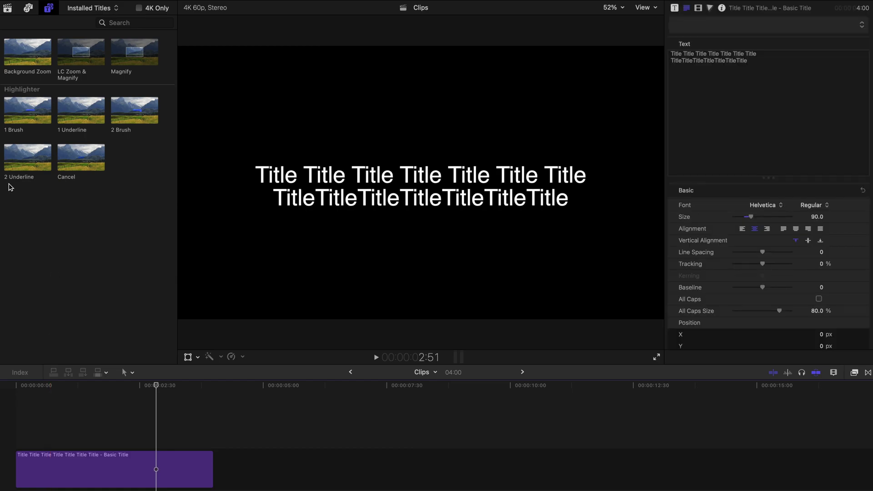
click(14, 164)
key(q)
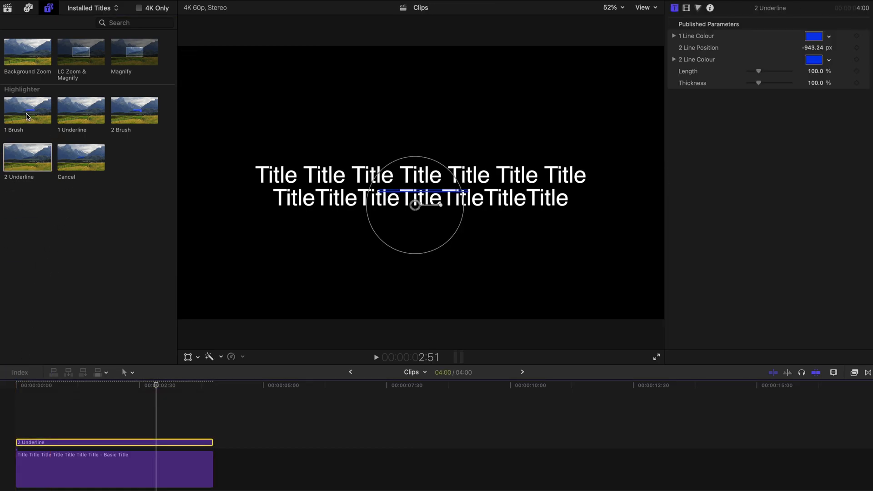
mouse_move(28, 116)
mouse_down()
mouse_move(20, 448)
mouse_move(47, 441)
mouse_move(43, 432)
mouse_up()
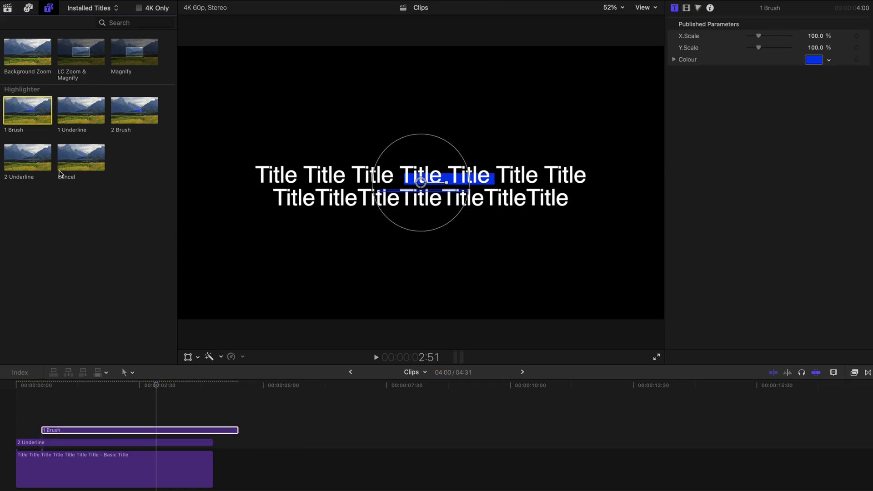
mouse_move(59, 173)
mouse_down()
mouse_move(86, 327)
mouse_move(76, 418)
mouse_up()
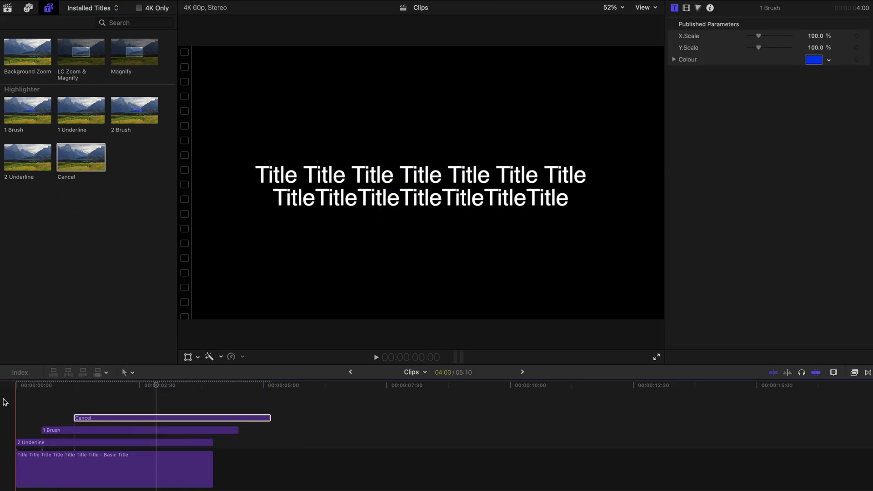
click(4, 402)
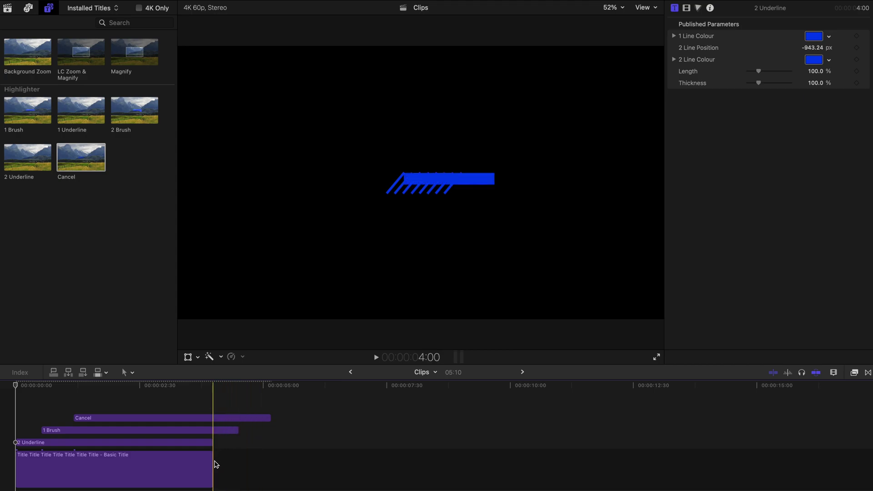
mouse_move(267, 420)
mouse_down()
mouse_move(212, 418)
mouse_move(236, 429)
mouse_move(212, 430)
mouse_up()
Place the double underline under the first two words, brush on the last two, strike on line two
click(161, 442)
drag(259, 200, 283, 196)
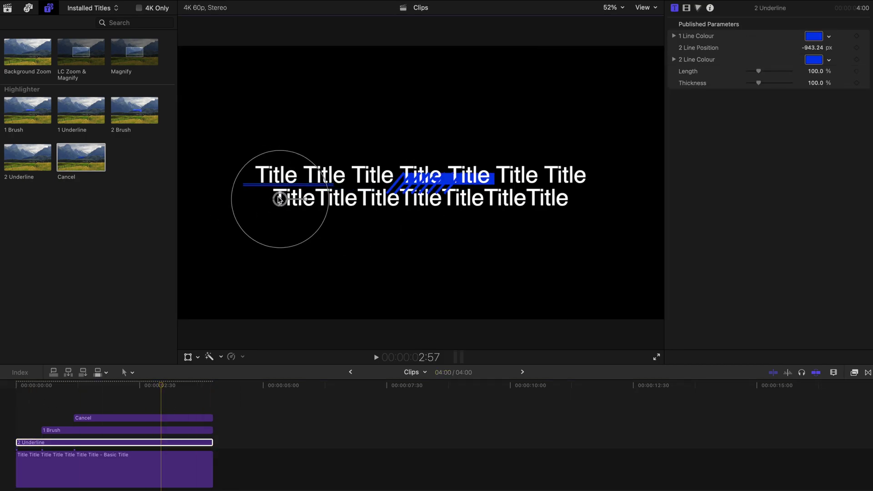
click(136, 431)
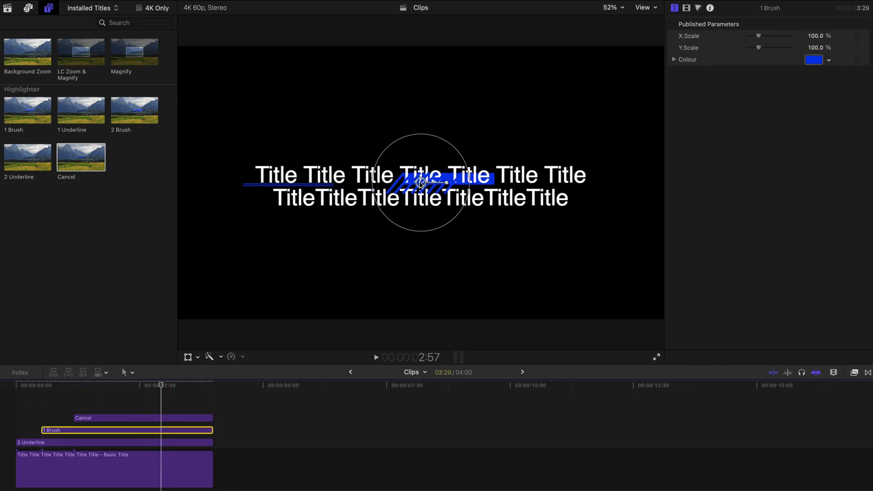
drag(421, 183, 515, 175)
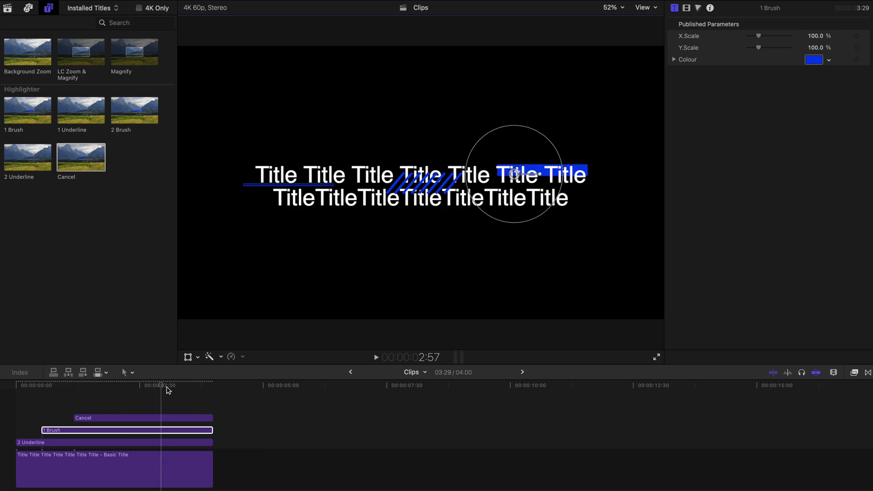
click(156, 418)
drag(423, 184, 408, 202)
Play the layered title from the timeline start and stop at 3:39
click(3, 412)
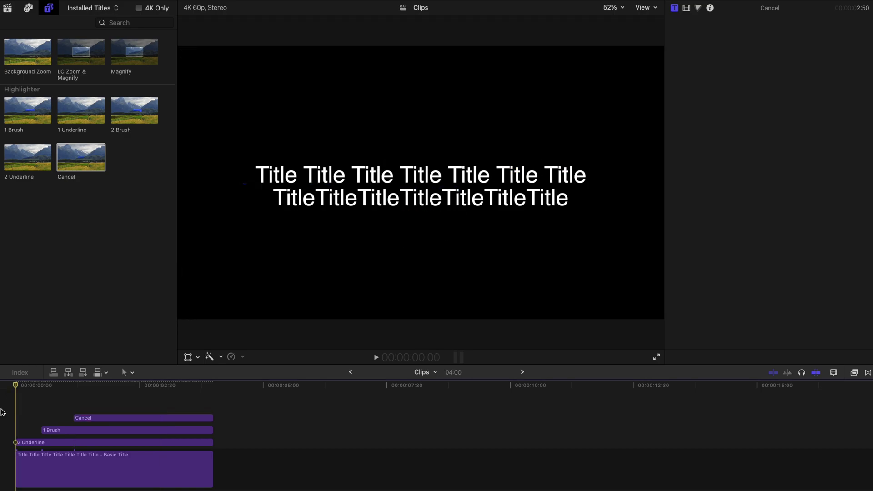
key(space)
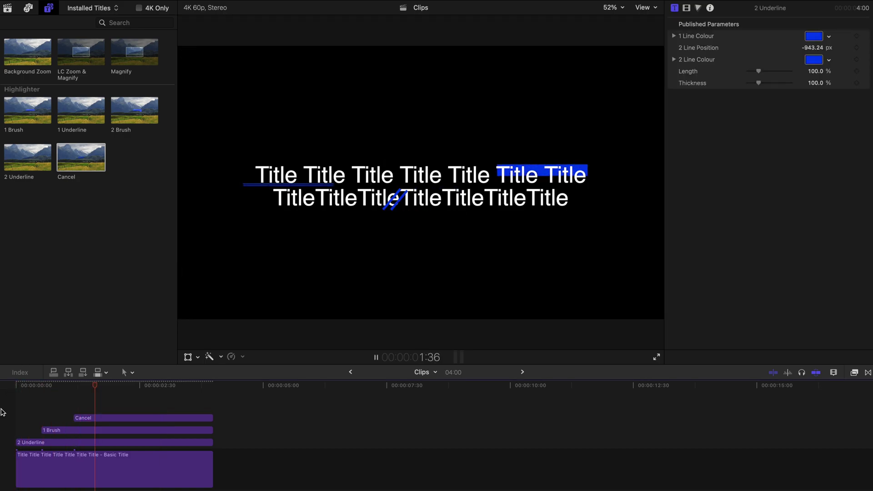
key(space)
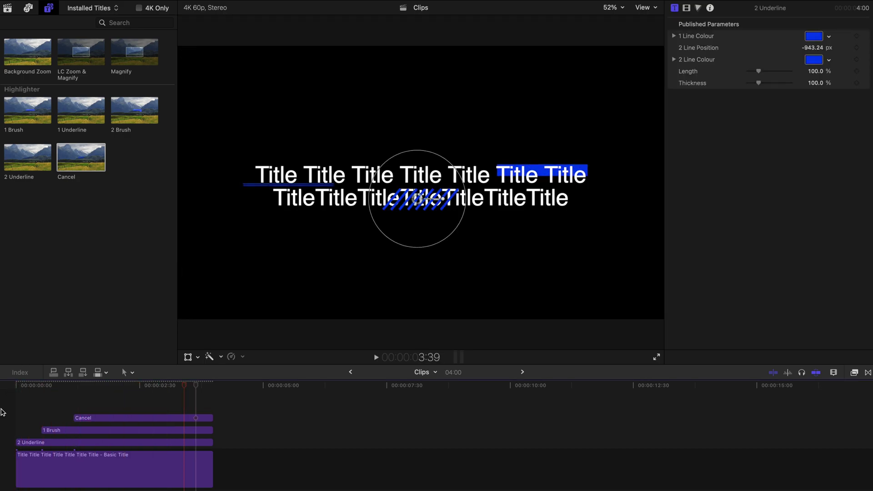